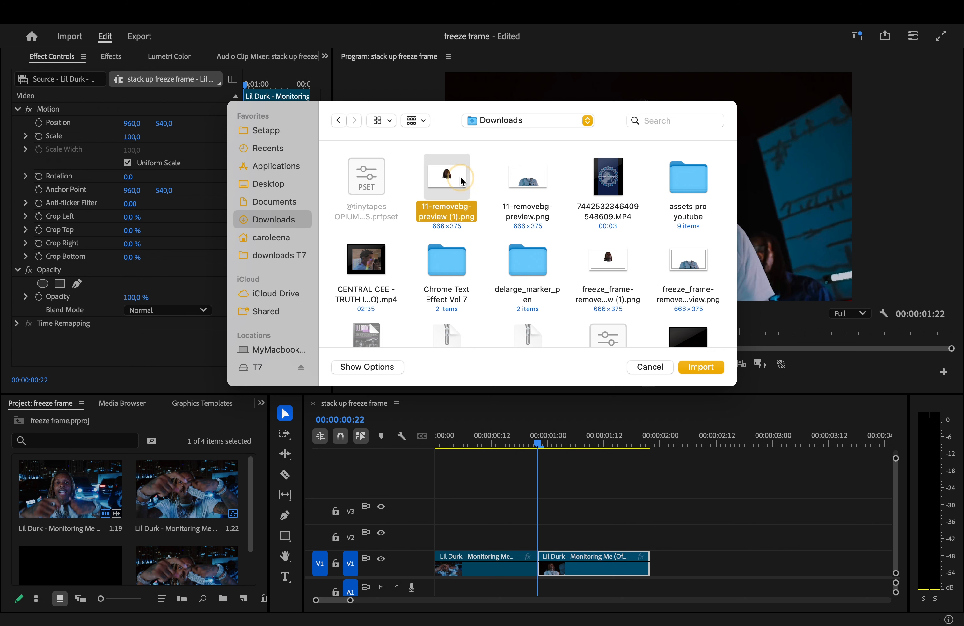
- Import both 11-removebg-preview PNG cutouts and stack them at 00:00:00:22, the body on V2 and the head on V3
left_click(524, 186, "super")
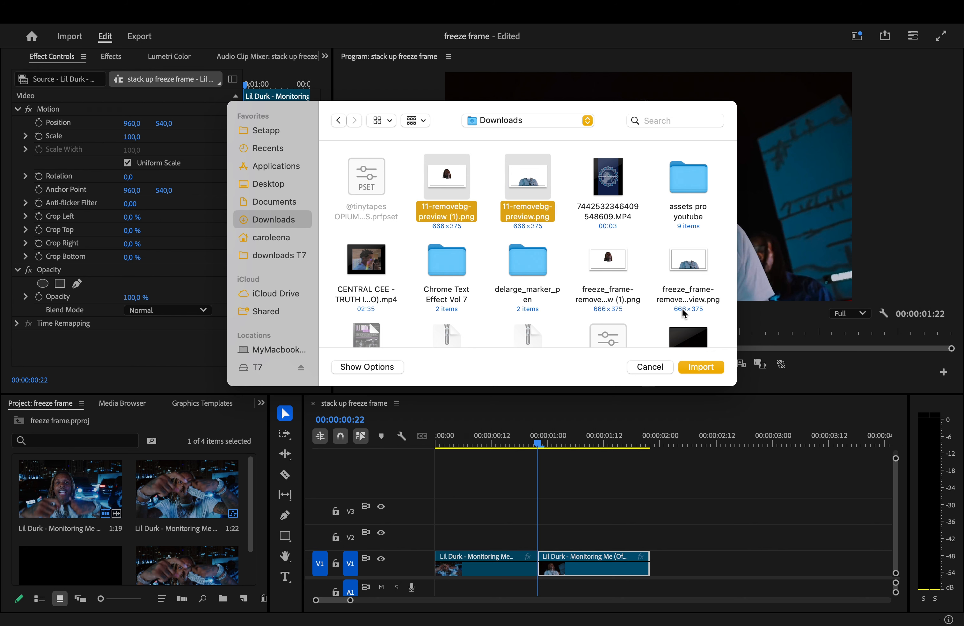
left_click(701, 367)
left_click_drag(98, 538, 547, 533)
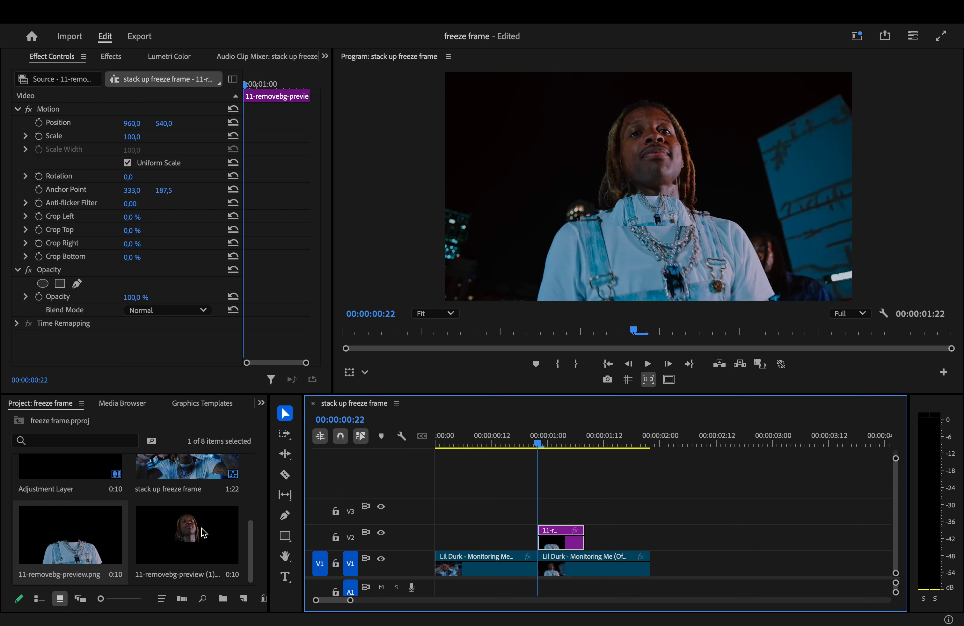
left_click_drag(182, 528, 562, 520)
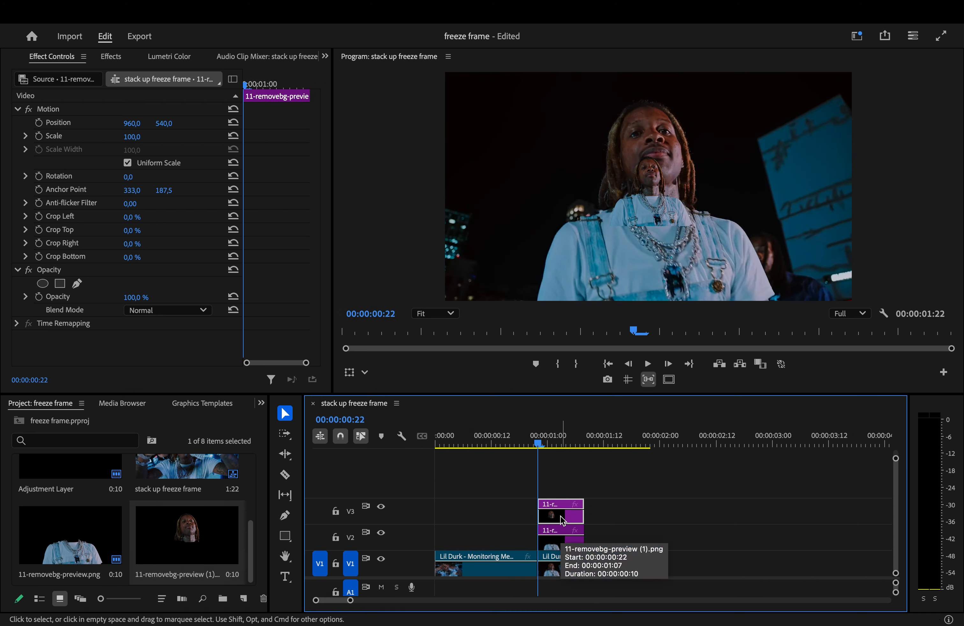
- Enlarge the cutouts to match the footage, scaling the head on V3 to 294 and the body on V2 to 300
key("grave")
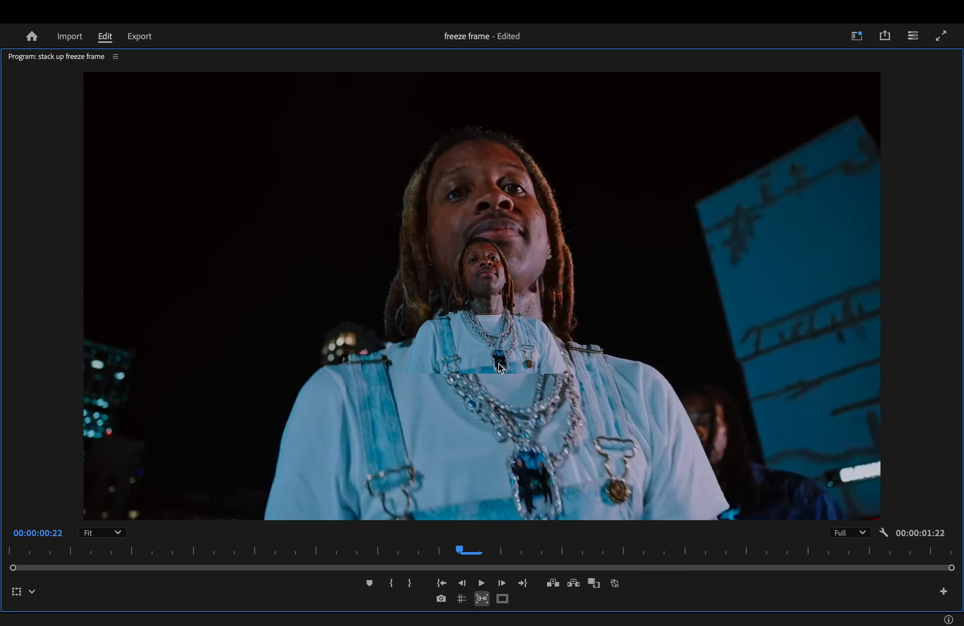
key("grave")
left_click_drag(129, 143, 208, 143)
left_click(561, 538)
left_click_drag(131, 136, 213, 136)
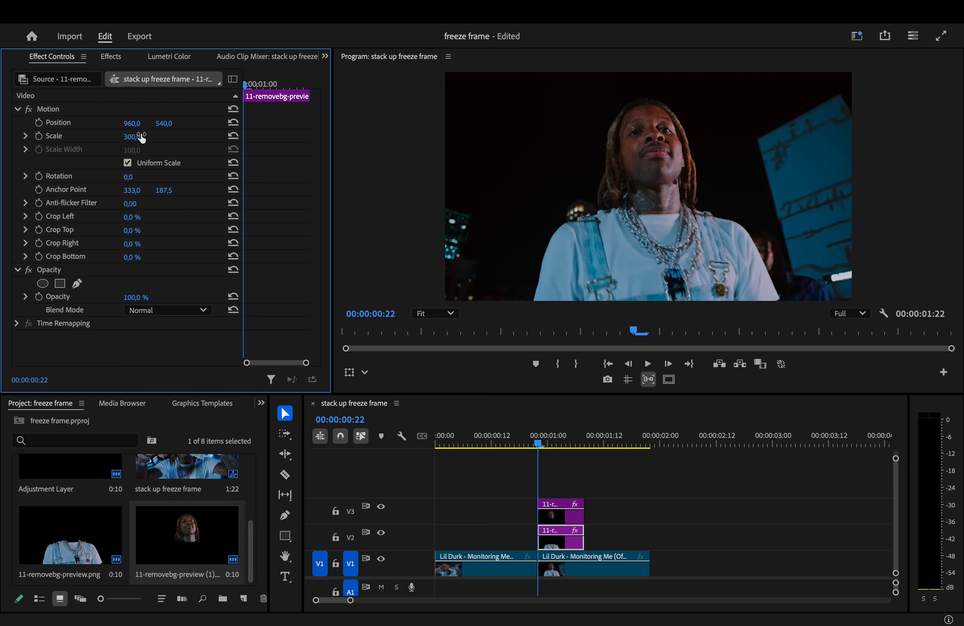
- Rename the body cutout clip on V2 as body
left_click(569, 562)
left_click(561, 537)
right_click(561, 538)
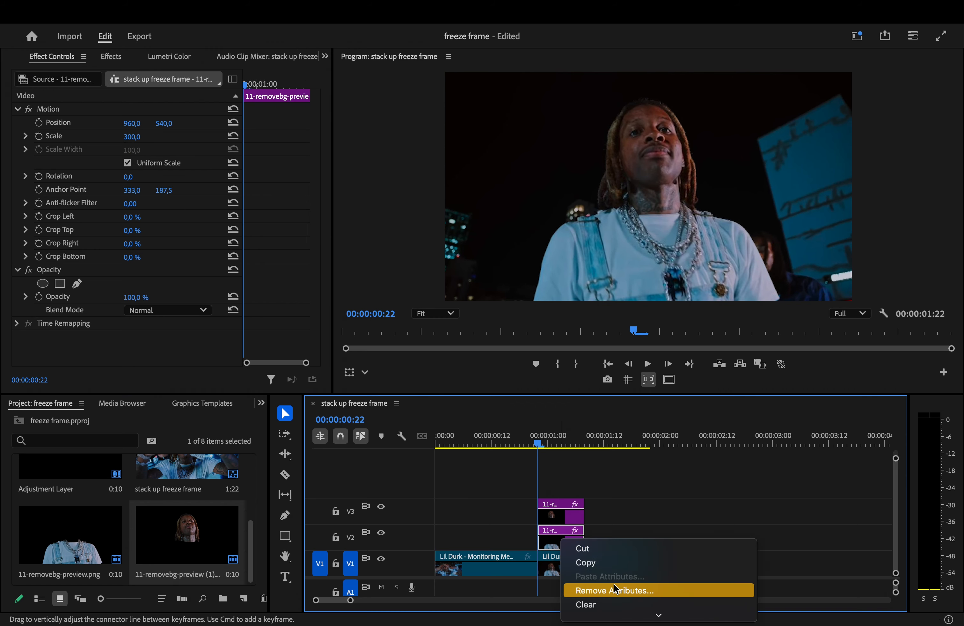
left_click(619, 567)
type("body")
left_click(553, 335)
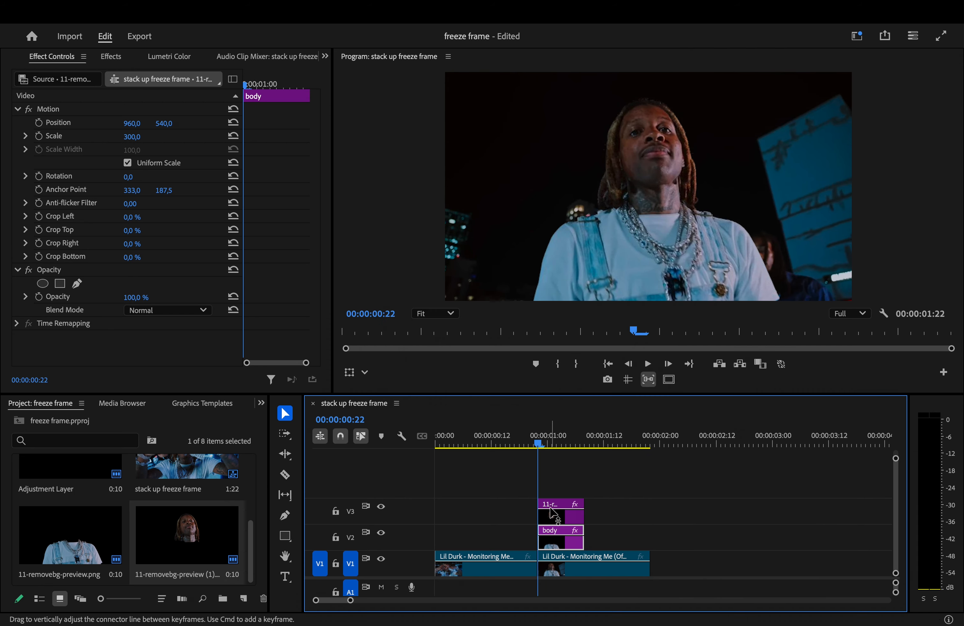
- Rename the head cutout clip on V3 as head
right_click(555, 513)
left_click(593, 609)
type("head")
left_click(562, 336)
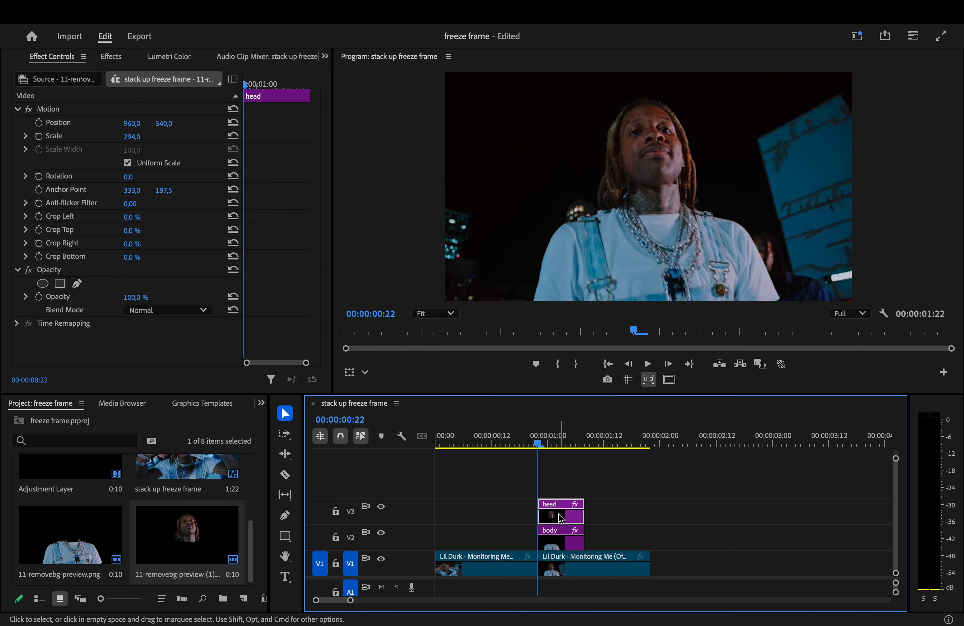
- Move the head and body clips earlier to end at the V1 cut, and extend the body clip's start back to 00:00:00:07
left_click_drag(618, 540, 516, 531)
key("Home")
key("space")
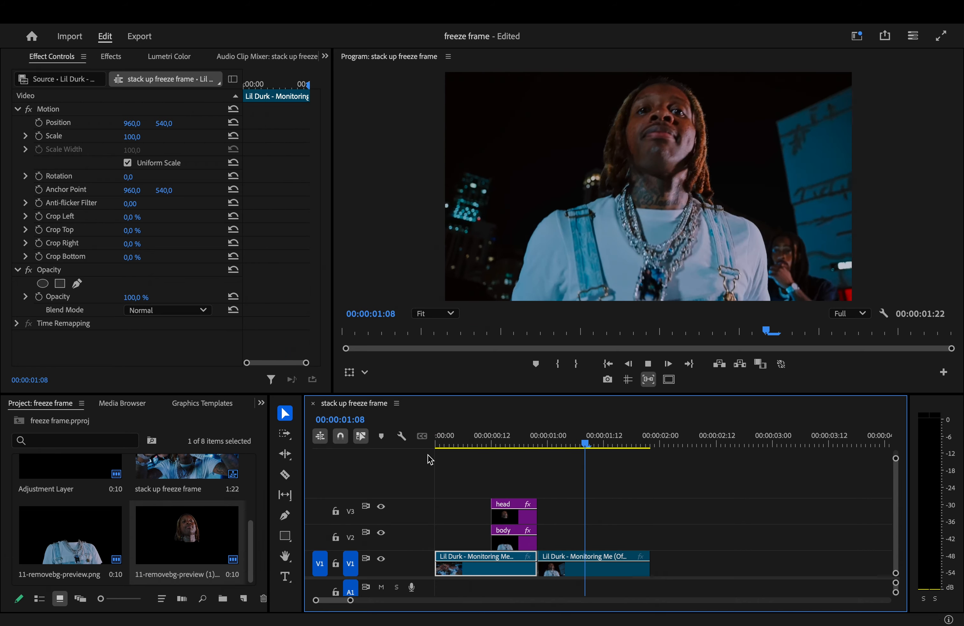
key("space")
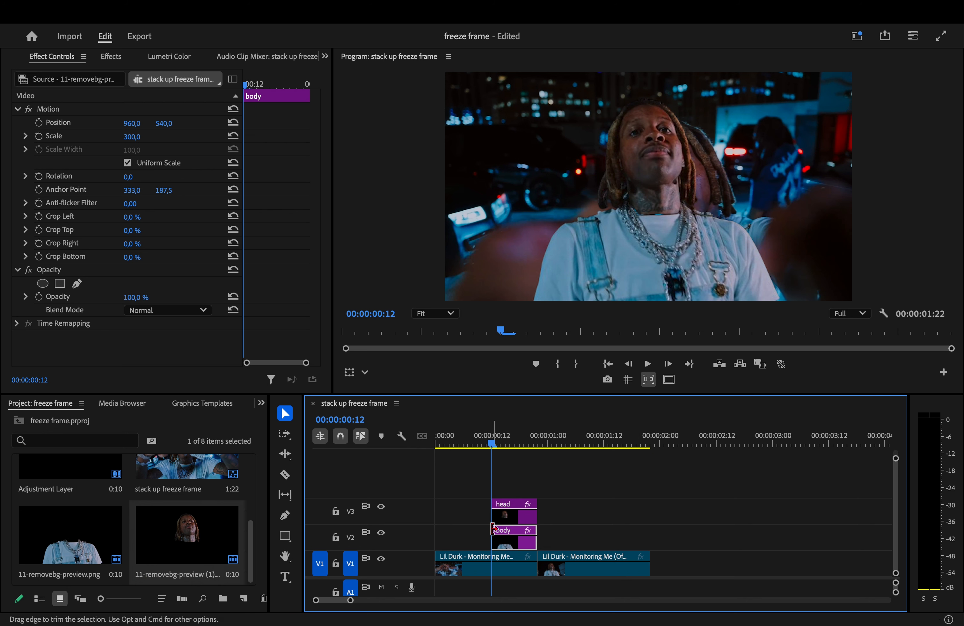
left_click_drag(494, 528, 468, 531)
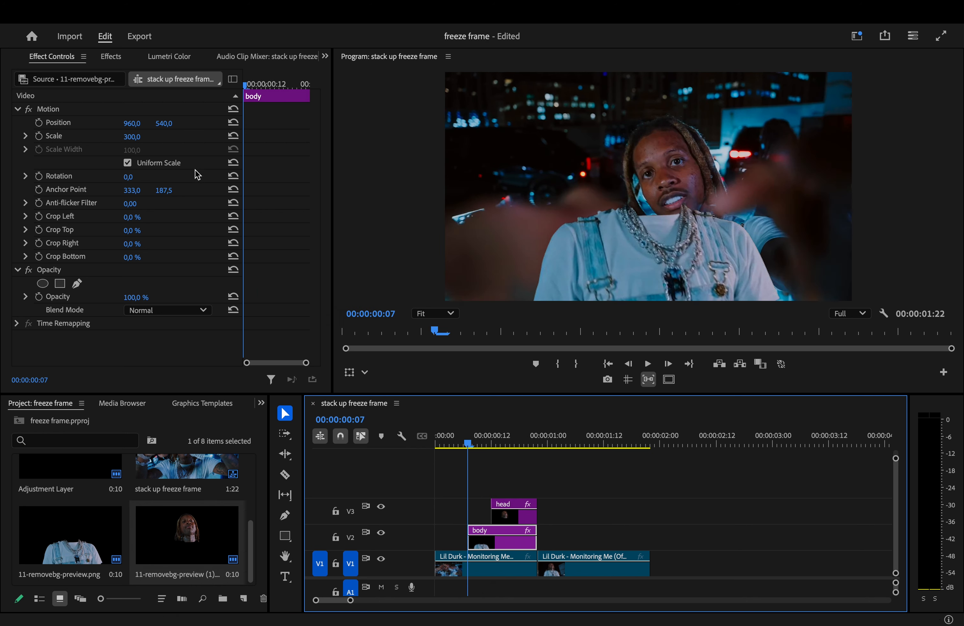
- Apply the Transform effect to both the body and head clips
left_click(120, 59)
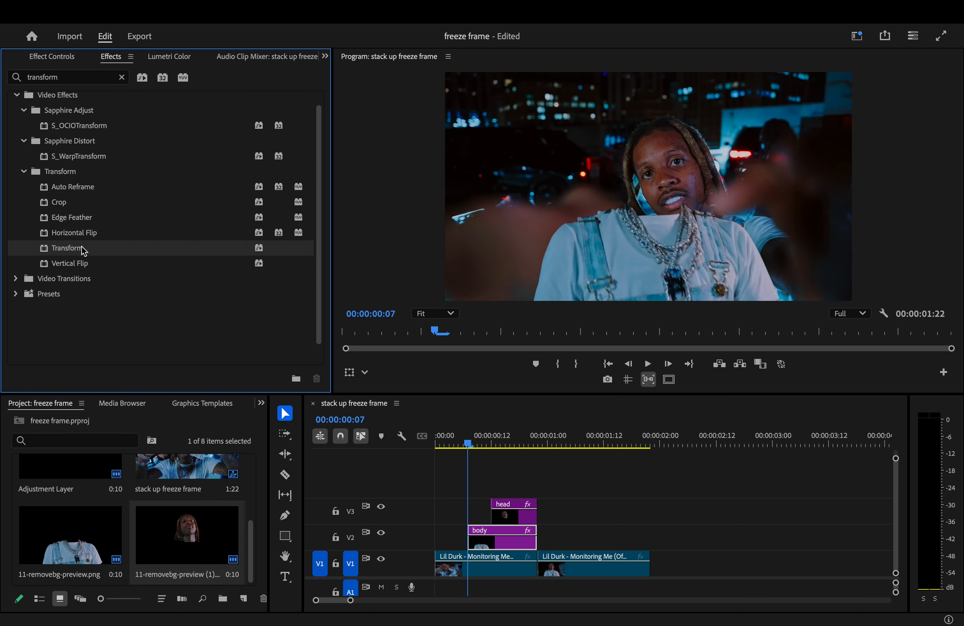
left_click_drag(74, 253, 505, 530)
left_click(506, 514)
left_click_drag(110, 248, 511, 513)
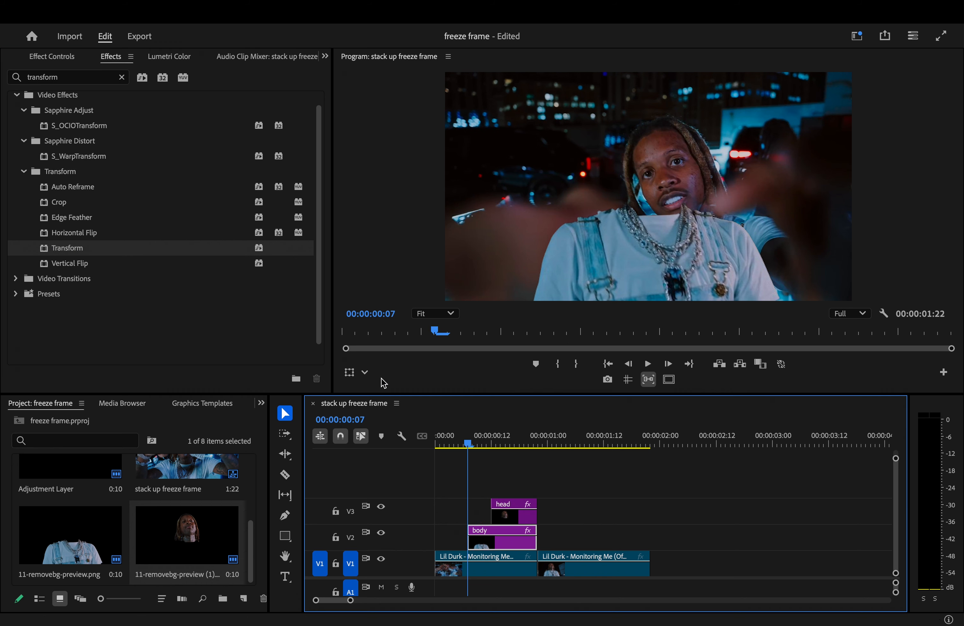
- Add Position keyframes to the body clip's Transform effect at 00:00:00:07 and 00:00:00:16
left_click(70, 59)
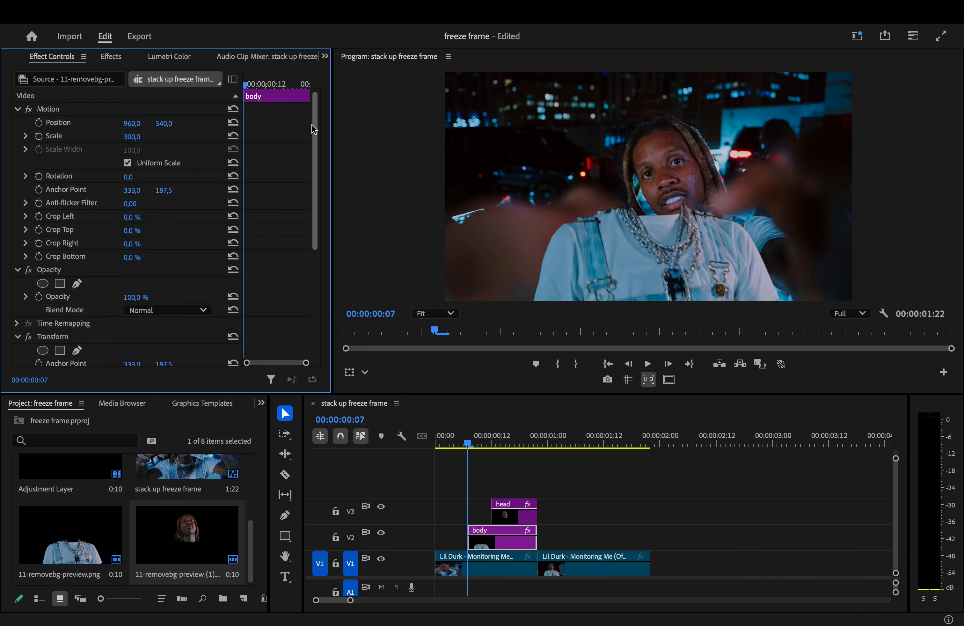
left_click_drag(316, 134, 319, 242)
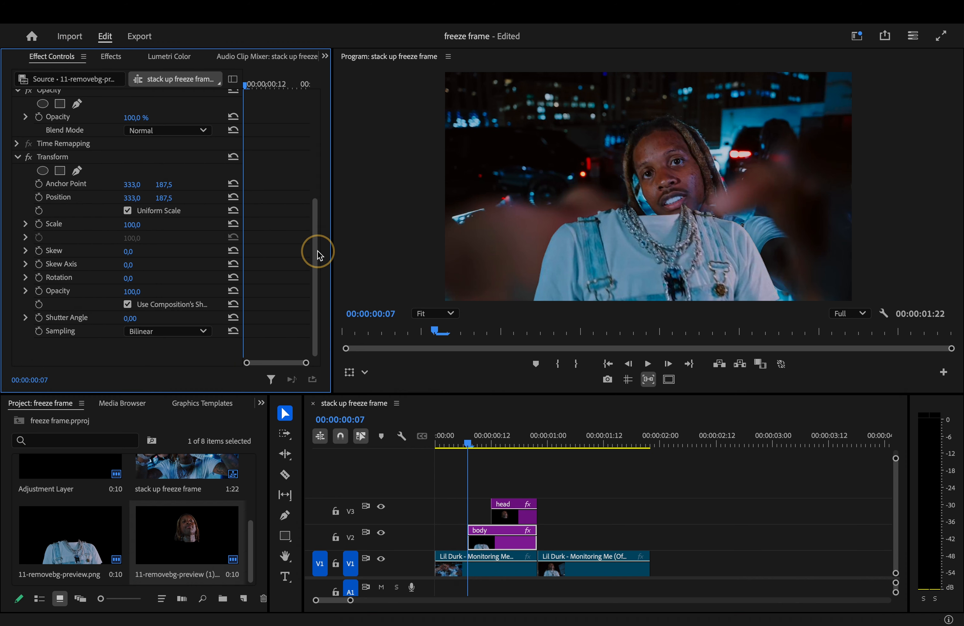
left_click(40, 200)
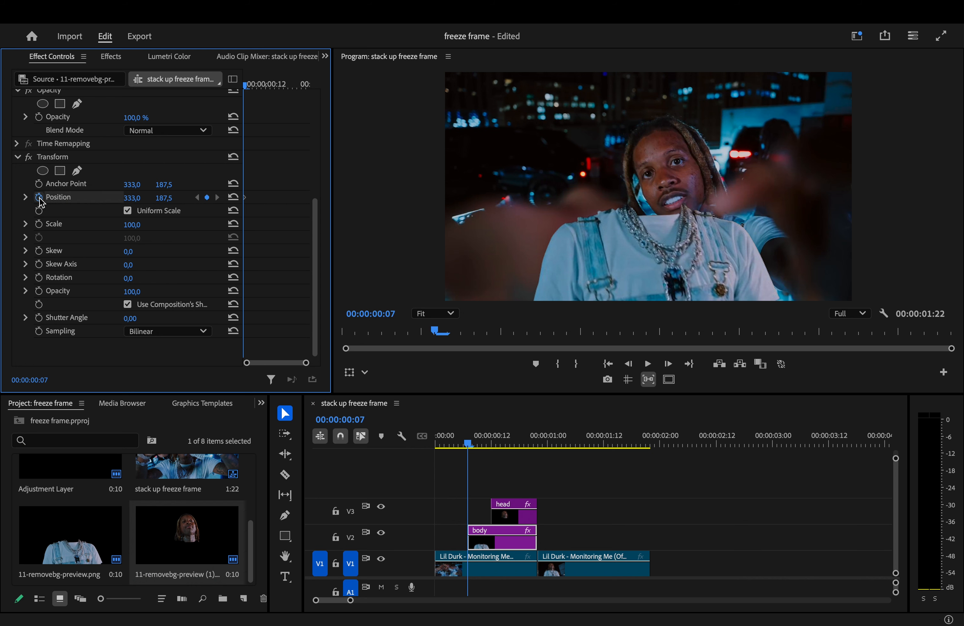
key("Right")
key("Right")
key("Right")
key("Right")
key("Right")
key("Right")
key("Right")
key("Right")
key("Right")
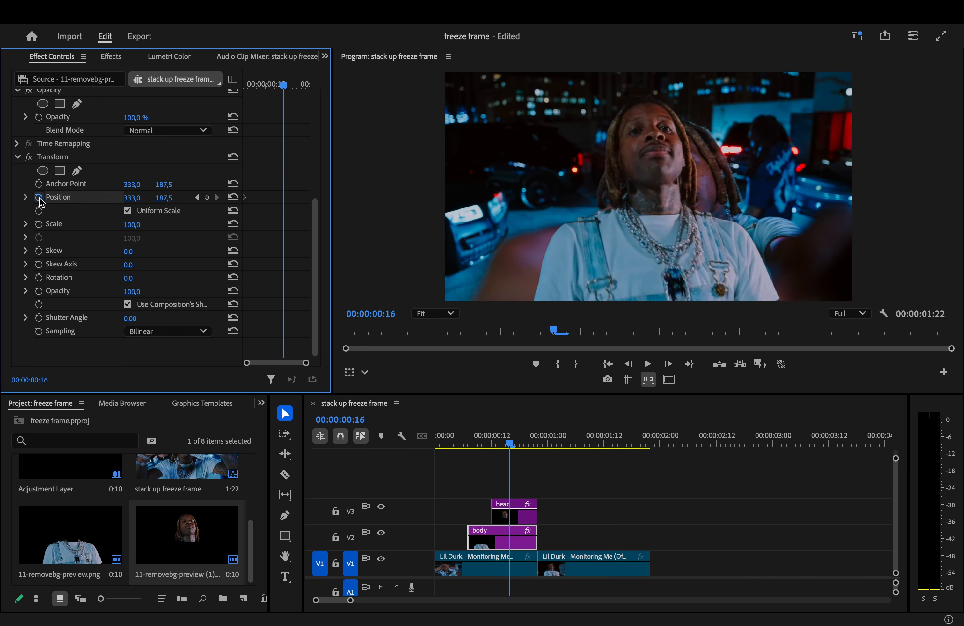
left_click(206, 199)
- Set the body's Transform Position to 157, 381.5 at 00:00:00:07 and apply Ease Out temporal interpolation to both Position keyframes
left_click(247, 86)
left_click_drag(132, 198, 163, 197)
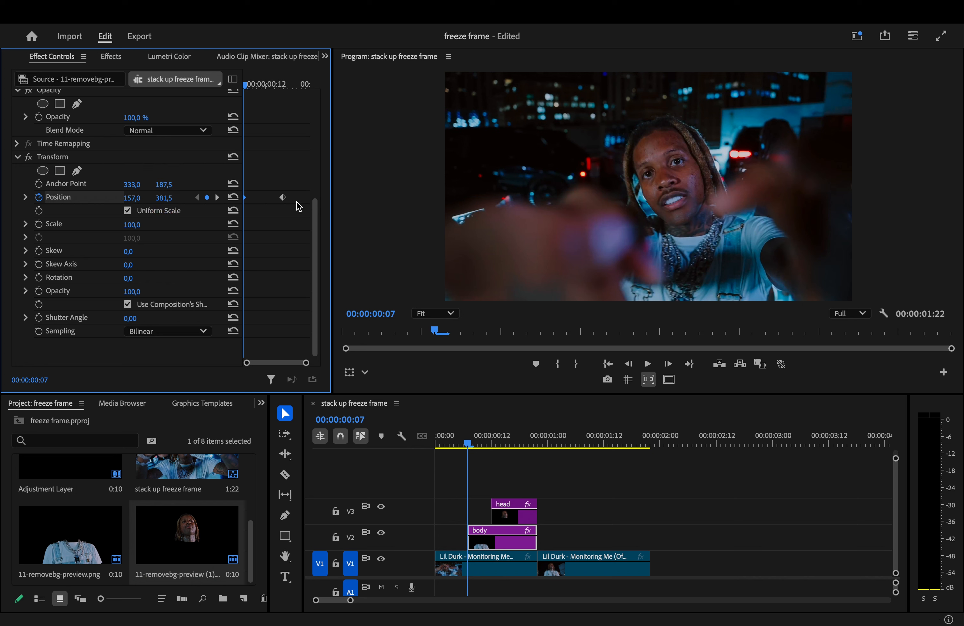
left_click(282, 197)
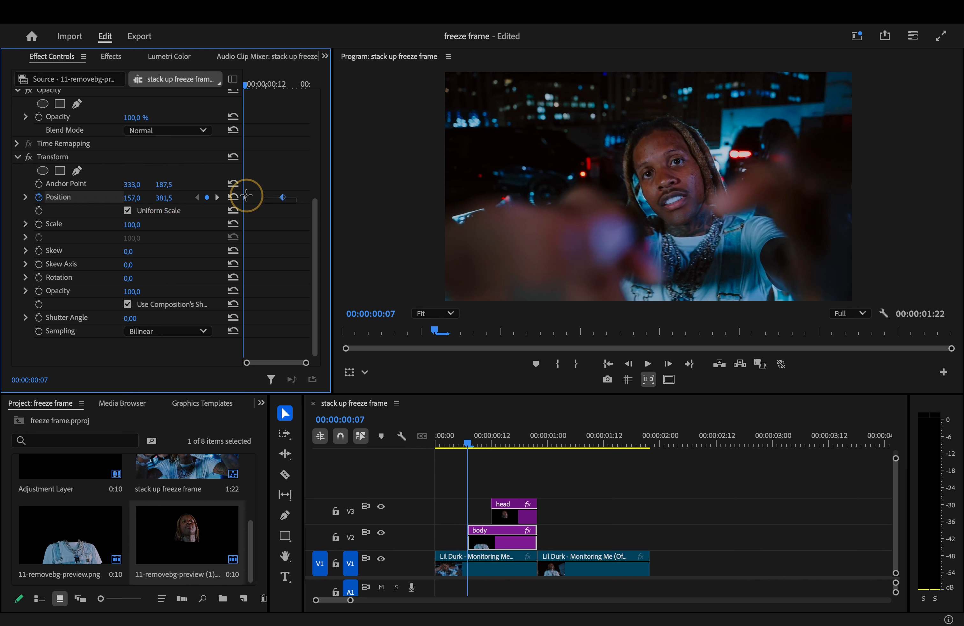
right_click(286, 201)
mouse_move(334, 318)
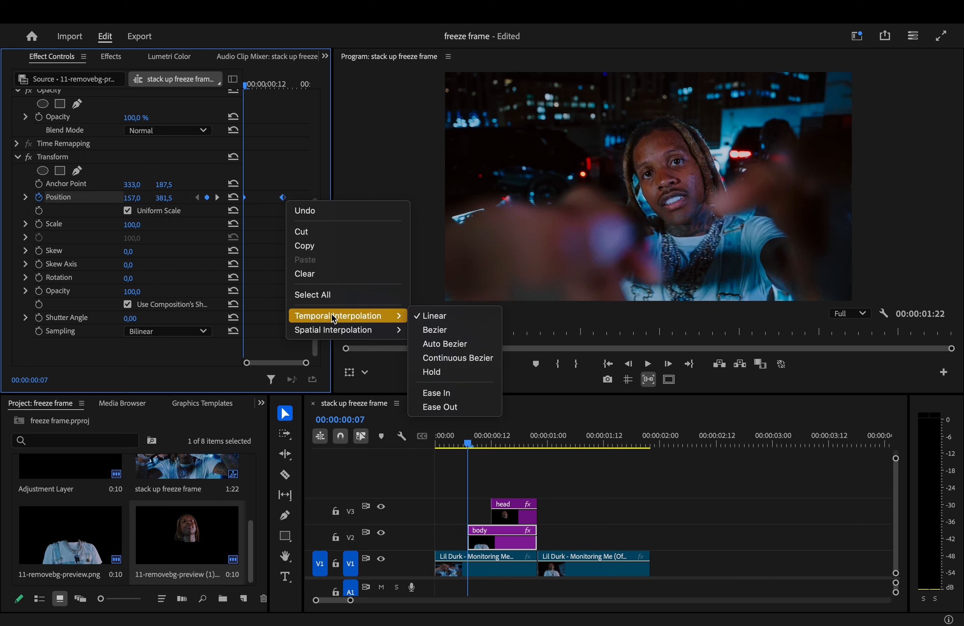
left_click(438, 410)
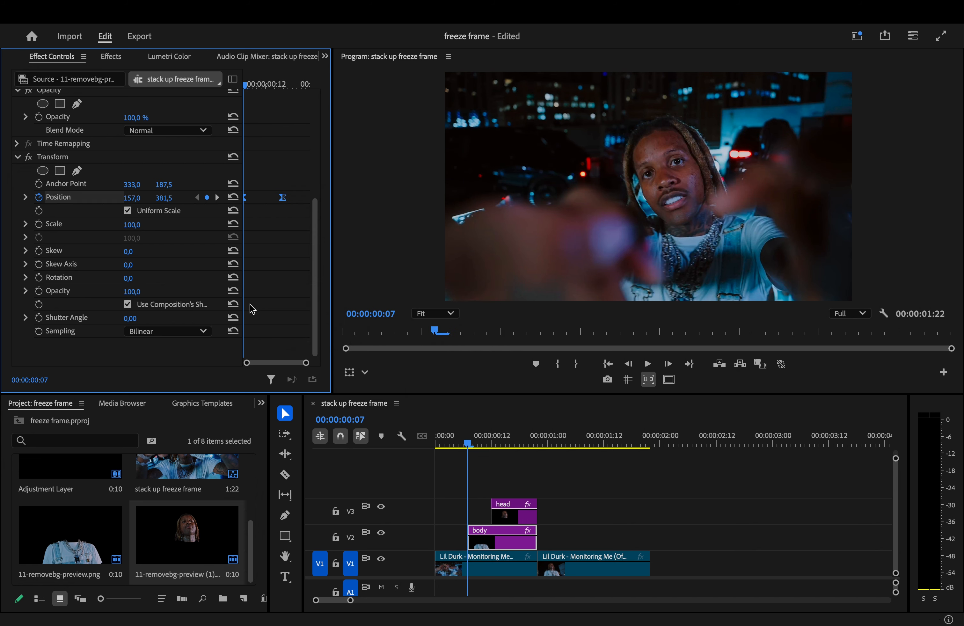
- Change the shutter angle of the body's Transform effect for motion blur and play the sequence from the start
left_click(134, 321)
left_click(163, 343)
left_click_drag(465, 444, 422, 448)
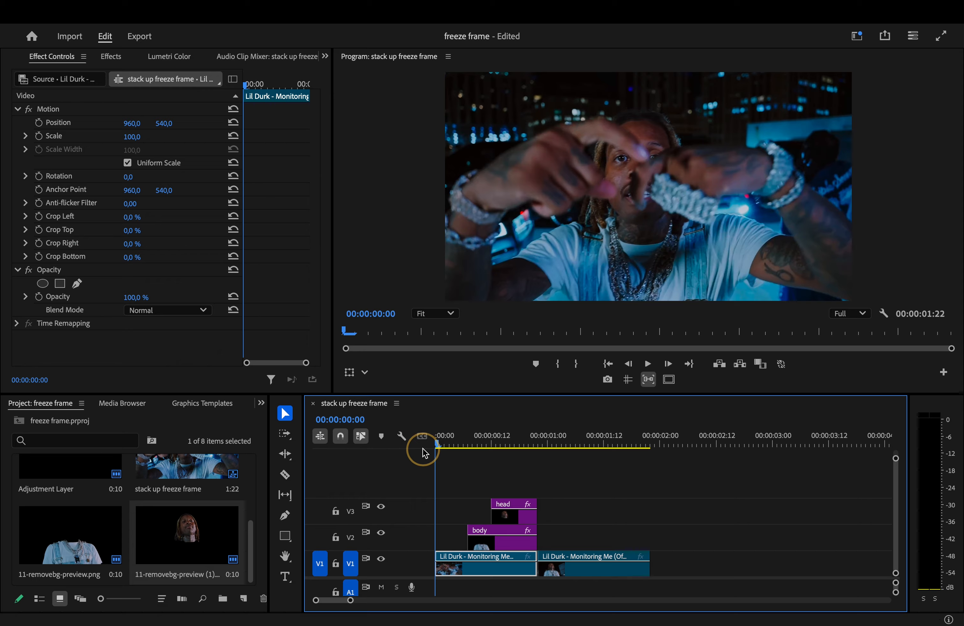
key("space")
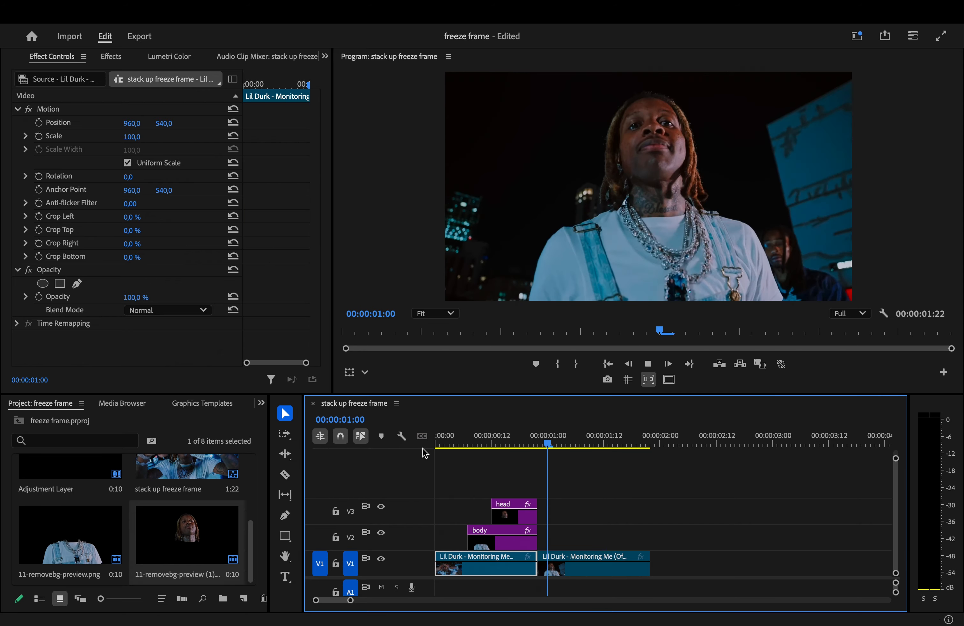
key("space")
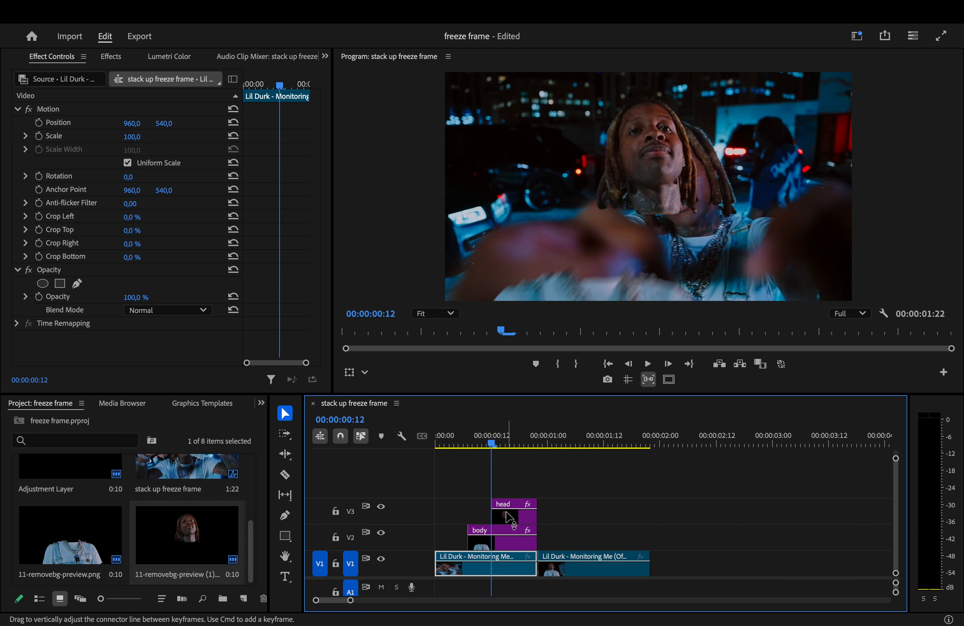
- Add Position keyframes to the head clip's Transform effect at 00:00:00:15 and at the end of the clip
left_click(506, 512)
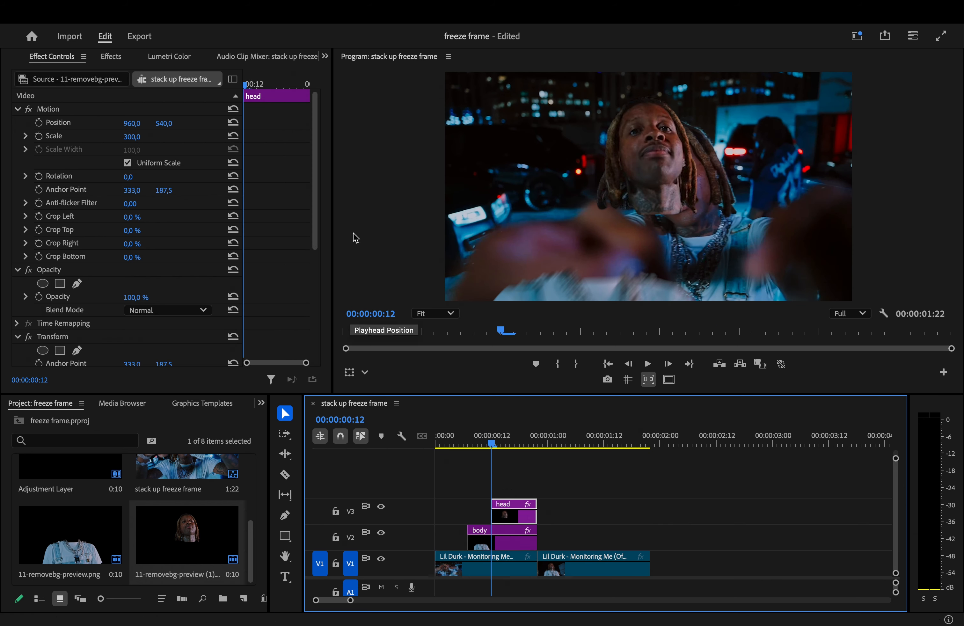
left_click_drag(317, 197, 313, 302)
key("Right")
key("Right")
key("Right")
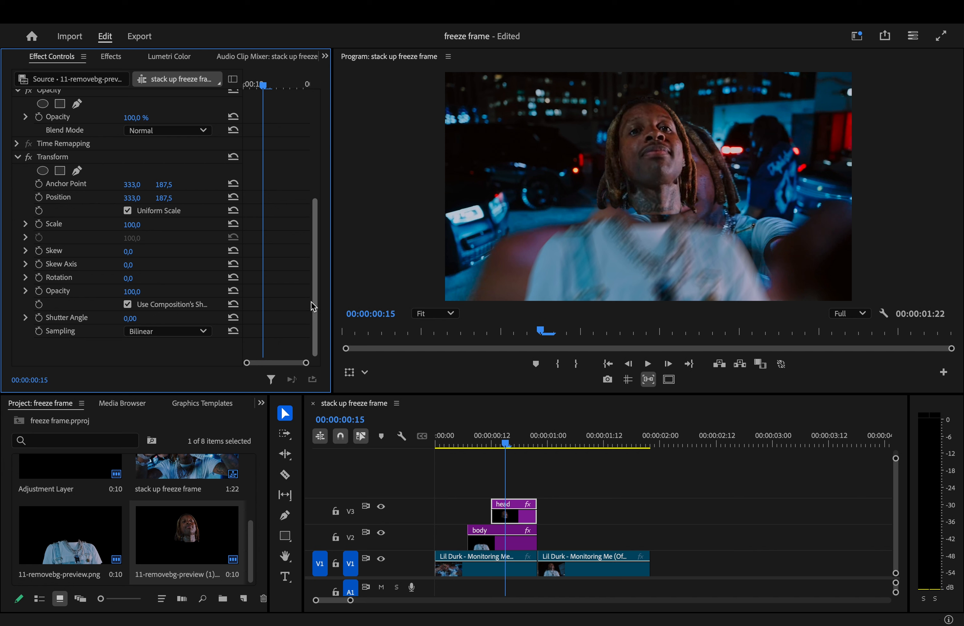
left_click(39, 197)
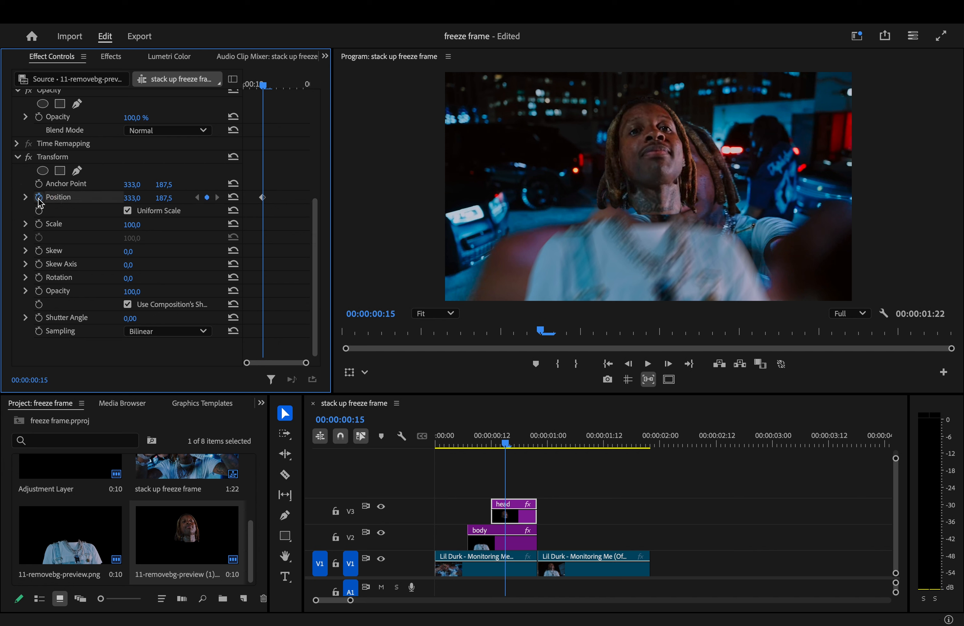
left_click_drag(507, 447, 535, 447)
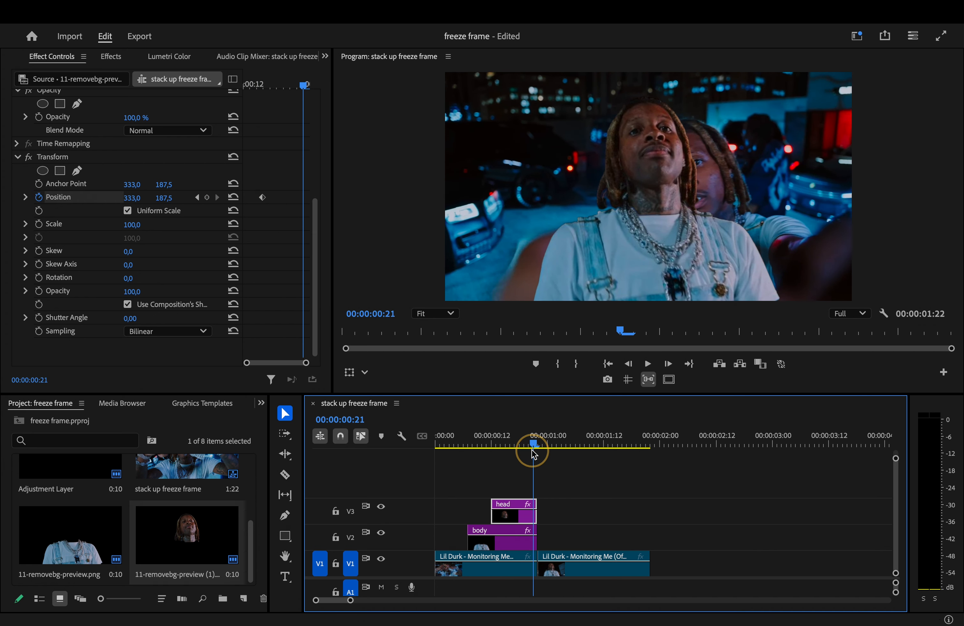
left_click(207, 198)
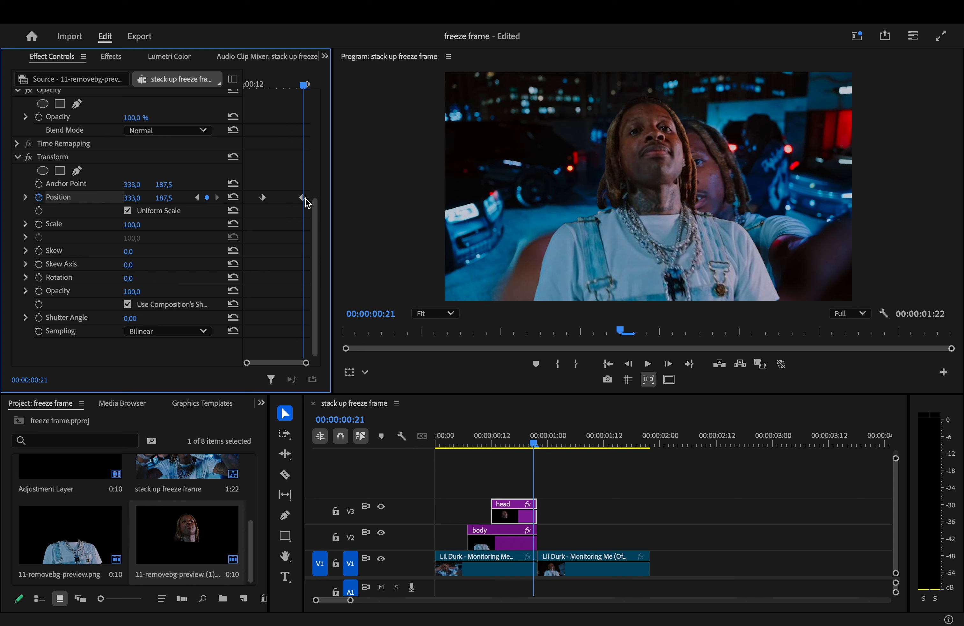
left_click_drag(303, 198, 314, 199)
- Set the head's vertical Transform Position to 512.5 at 00:00:00:15, adjust it with a keyframe at 00:00:00:18, and preview the motion
left_click_drag(306, 91, 266, 191)
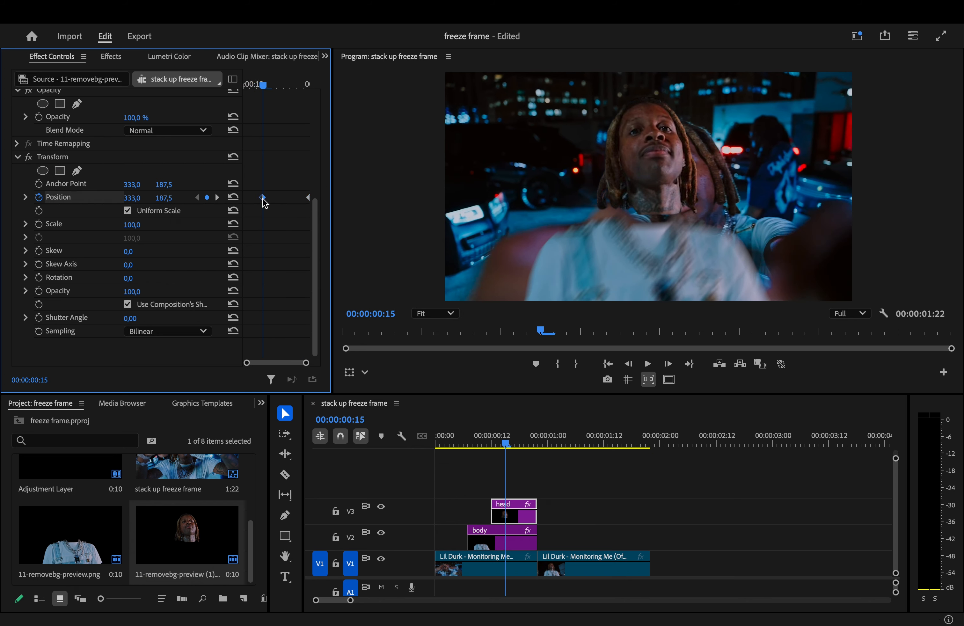
mouse_move(163, 198)
left_mouse_down()
mouse_move(211, 198)
mouse_move(163, 198)
left_mouse_up()
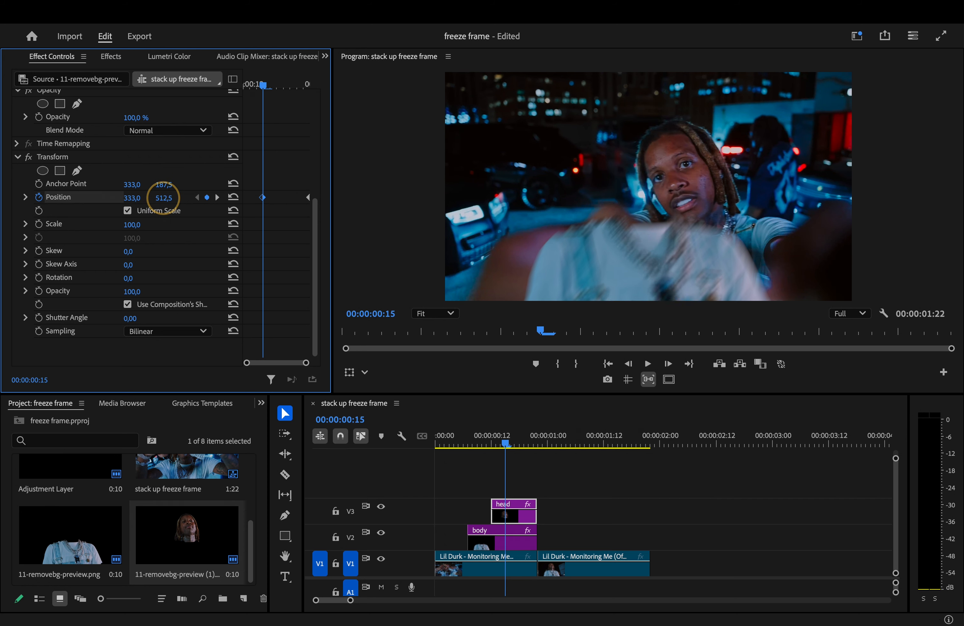
left_click_drag(265, 86, 286, 87)
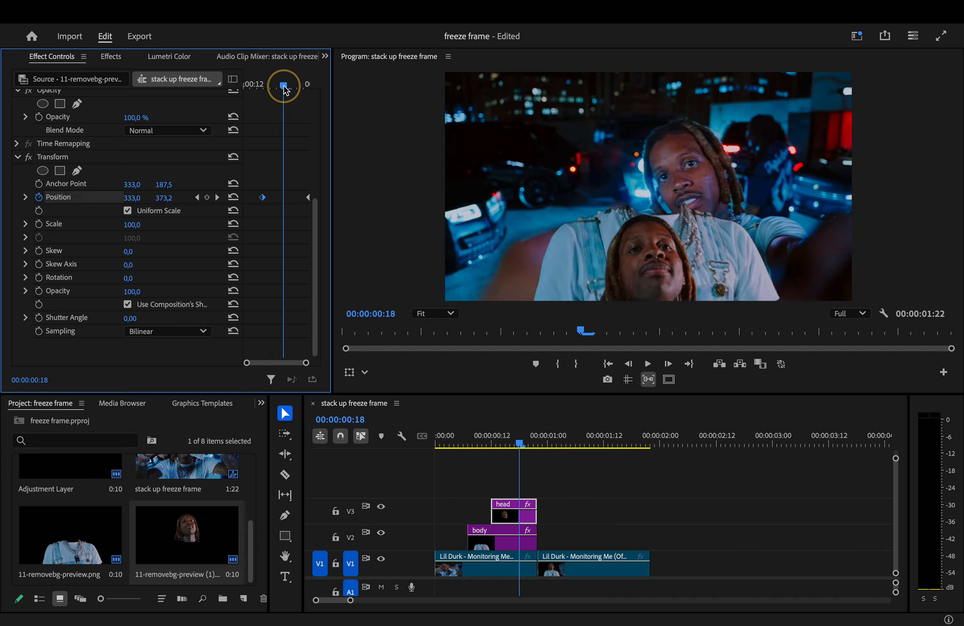
left_click_drag(171, 198, 170, 196)
left_click_drag(285, 90, 227, 101)
key("space")
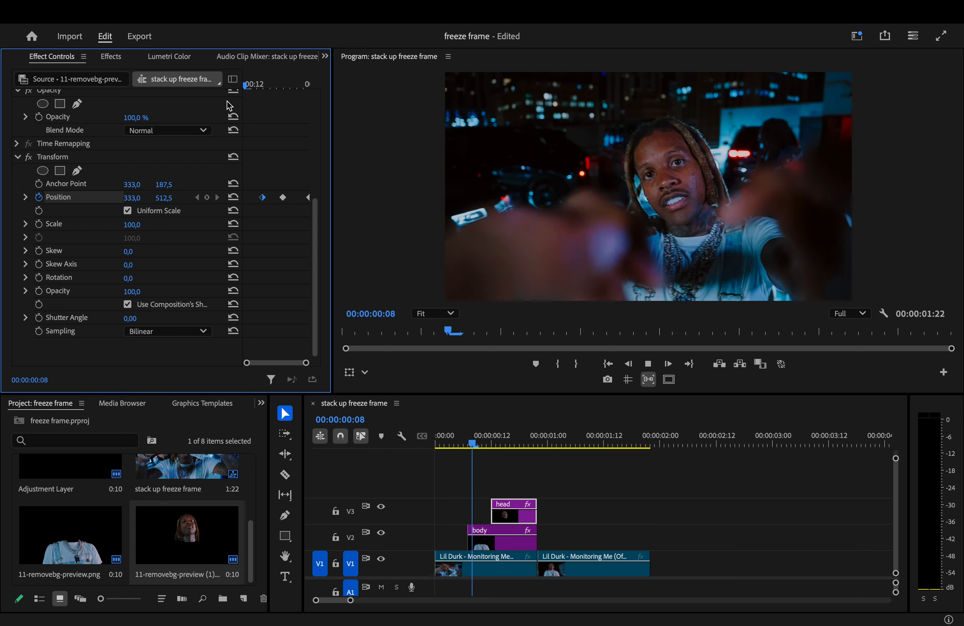
- Apply Ease Out temporal interpolation to all Position keyframes of the head clip's Transform effect
left_click_drag(251, 183, 325, 210)
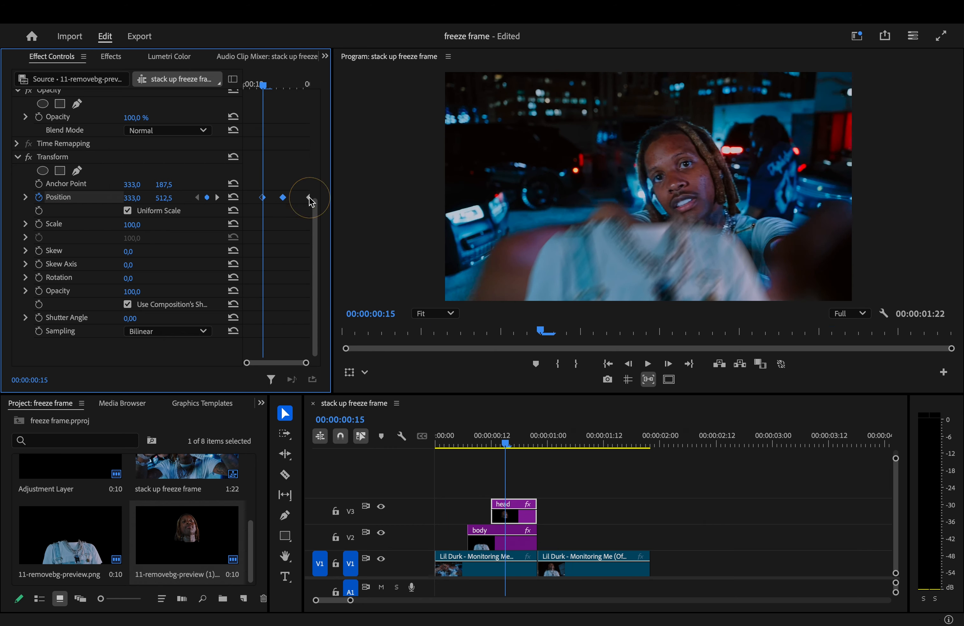
right_click(310, 202)
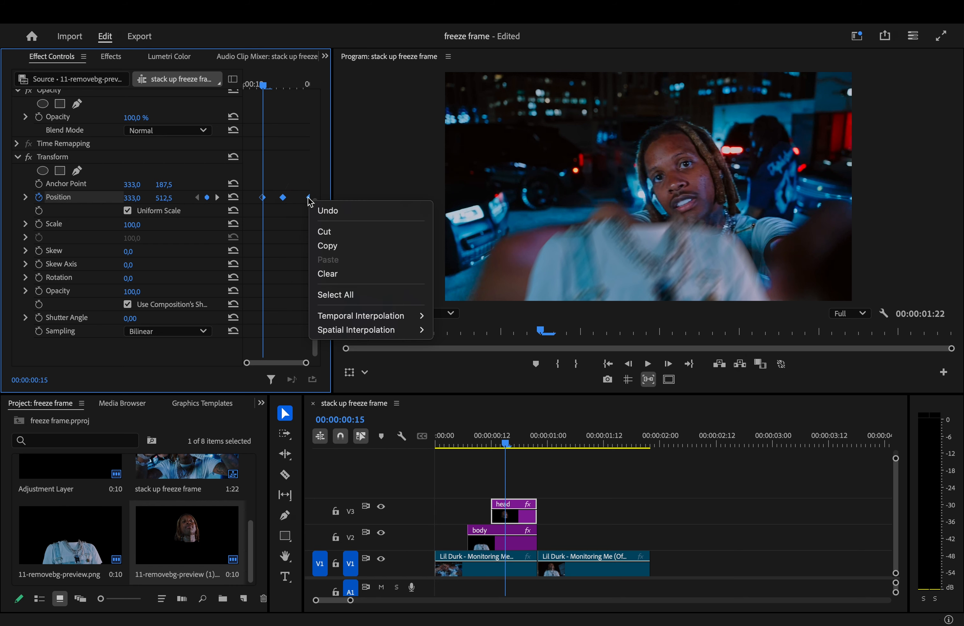
mouse_move(346, 313)
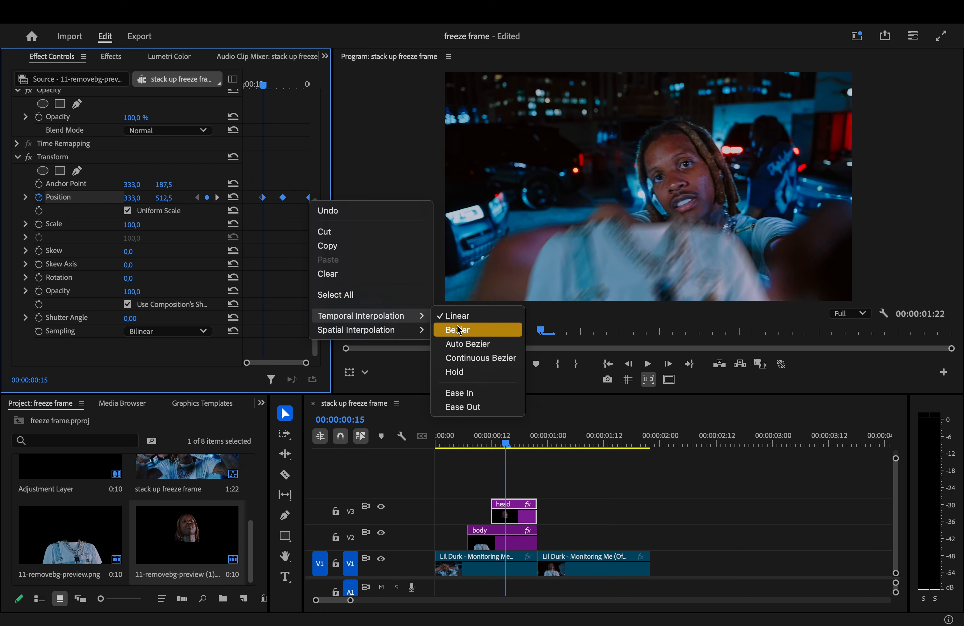
left_click(462, 407)
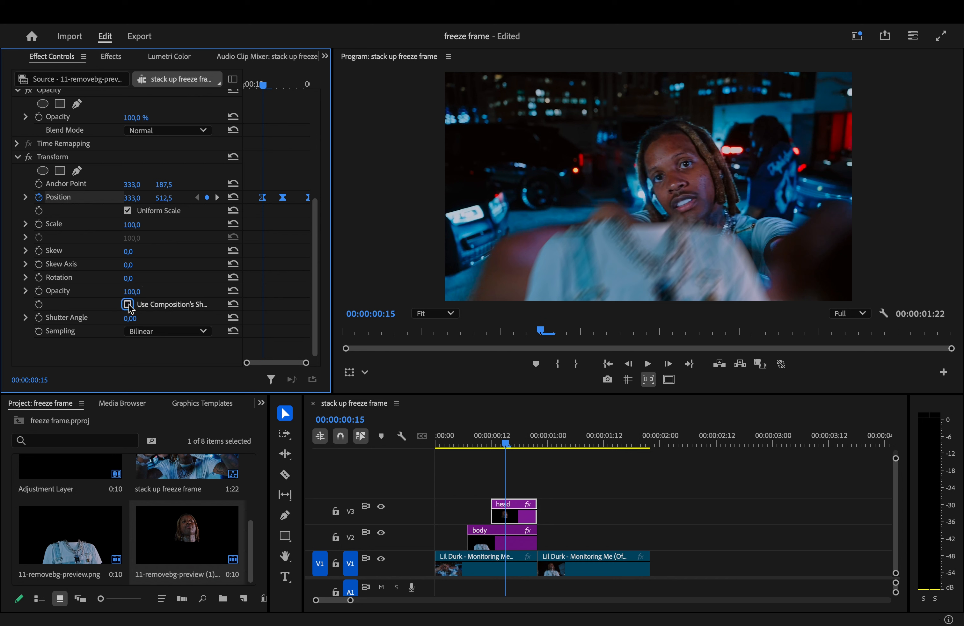
- Disable Use Composition's Shutter Angle for the head's Transform effect and set the Shutter Angle to 100
left_click(141, 316)
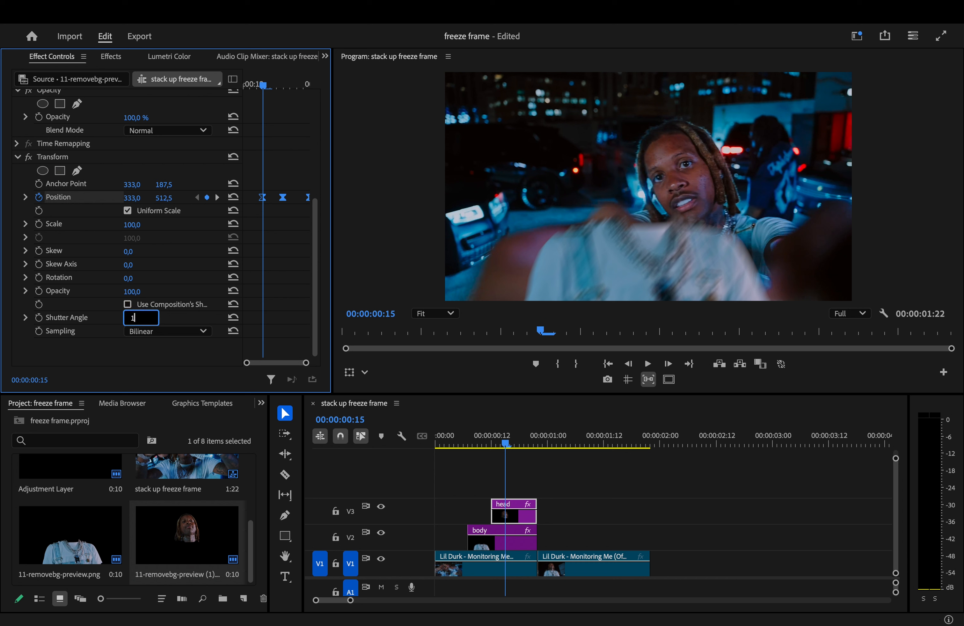
type("100")
key("Return")
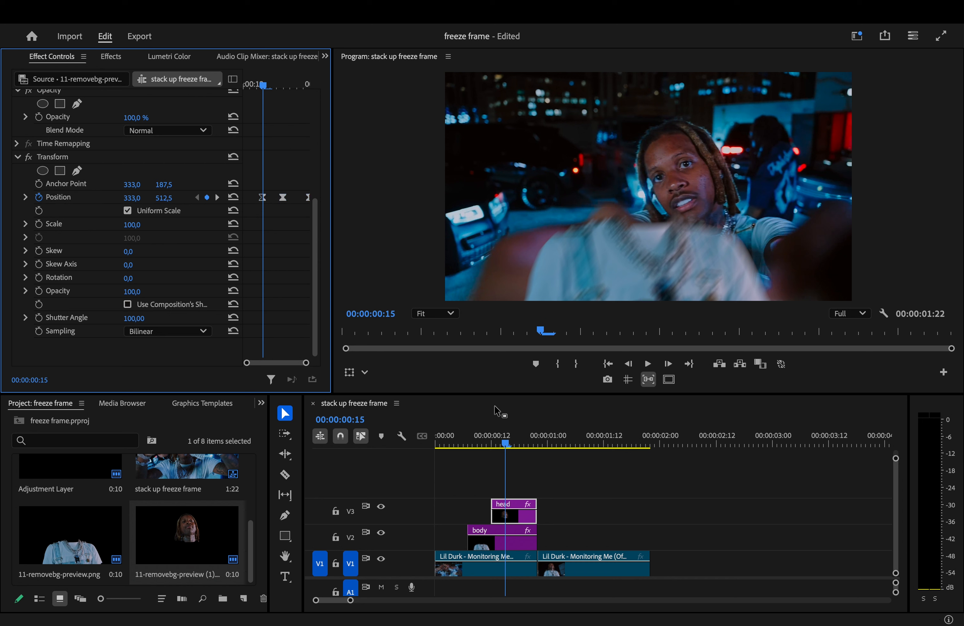
- Keyframe the head's Transform Rotation from 0° at 00:00:00:12 to a counterclockwise spin by the clip's end, with -324° at 00:00:00:21
left_click_drag(508, 449, 493, 445)
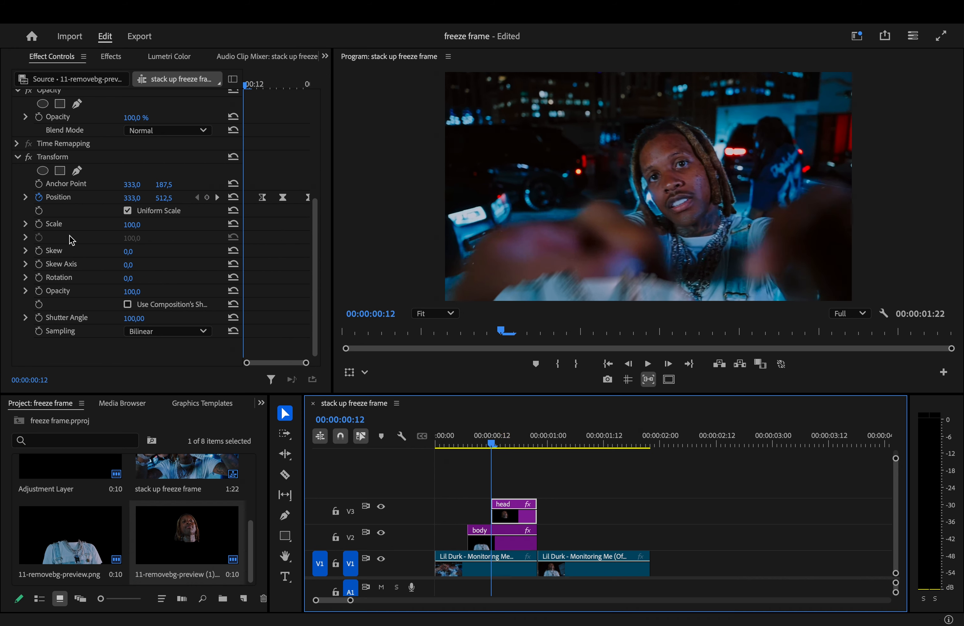
left_click(38, 277)
left_click(530, 448)
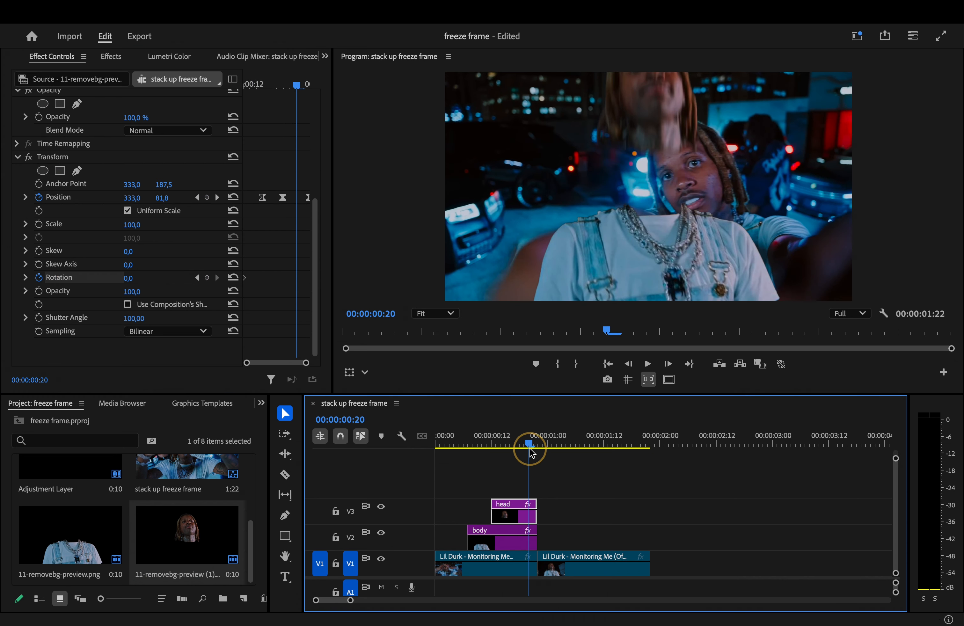
left_click_drag(529, 448, 534, 450)
left_click(129, 278)
type("-324")
- Apply Ease Out interpolation to both Rotation keyframes of the head and play the sequence from the start
left_click(307, 280)
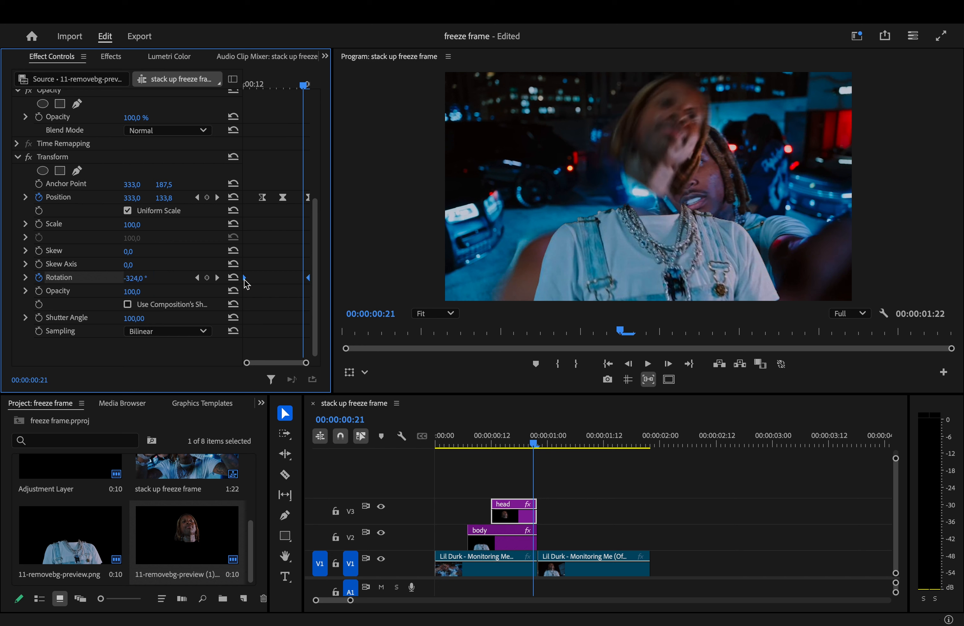
right_click(245, 284)
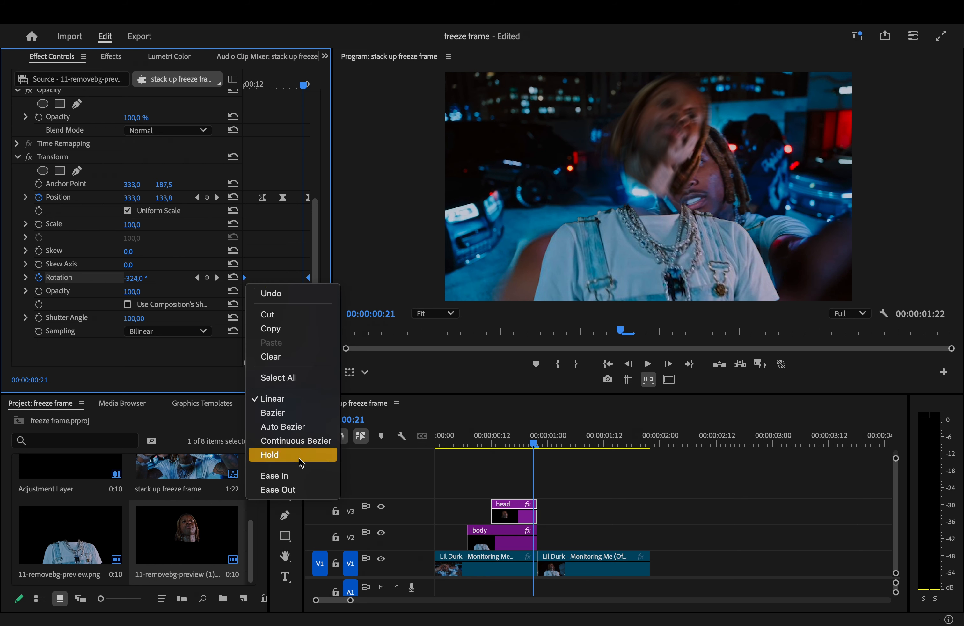
left_click(304, 490)
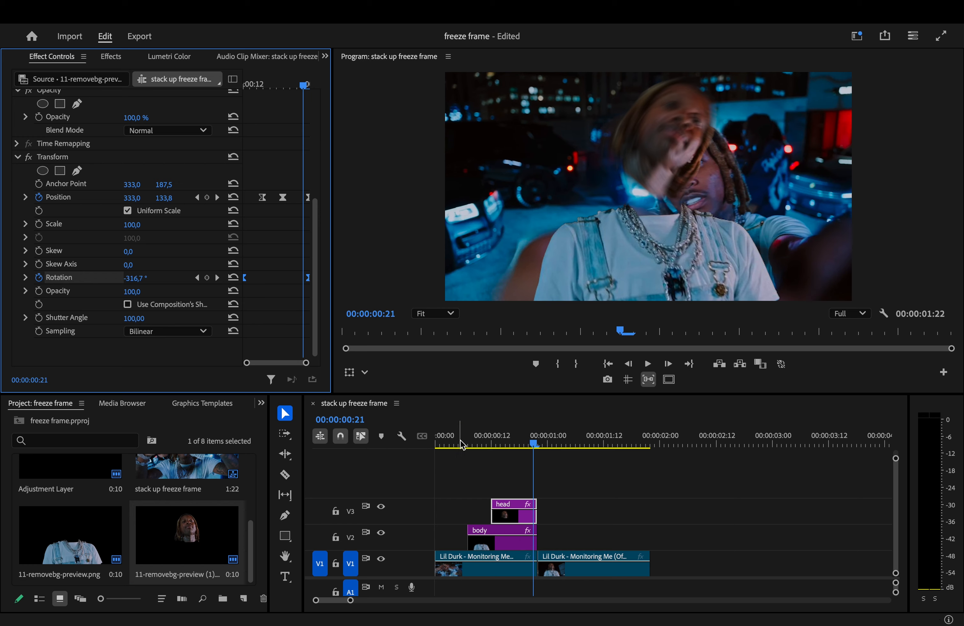
left_click_drag(535, 447, 434, 461)
key("space")
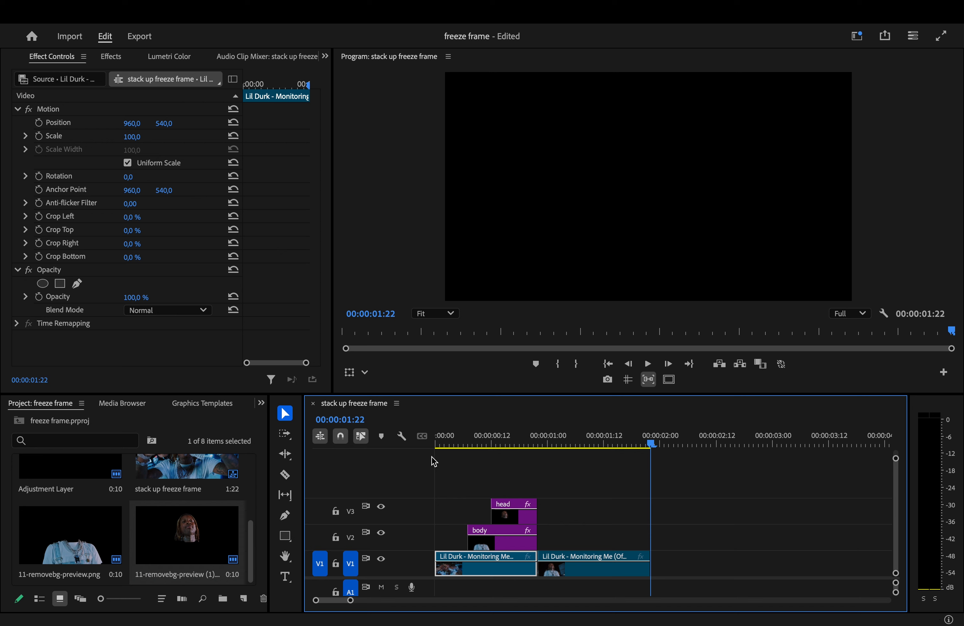
- Create a 1920 × 1080 adjustment layer at 23,976 fps and place it on V4 over the cut at 00:00:00:22
key("Up")
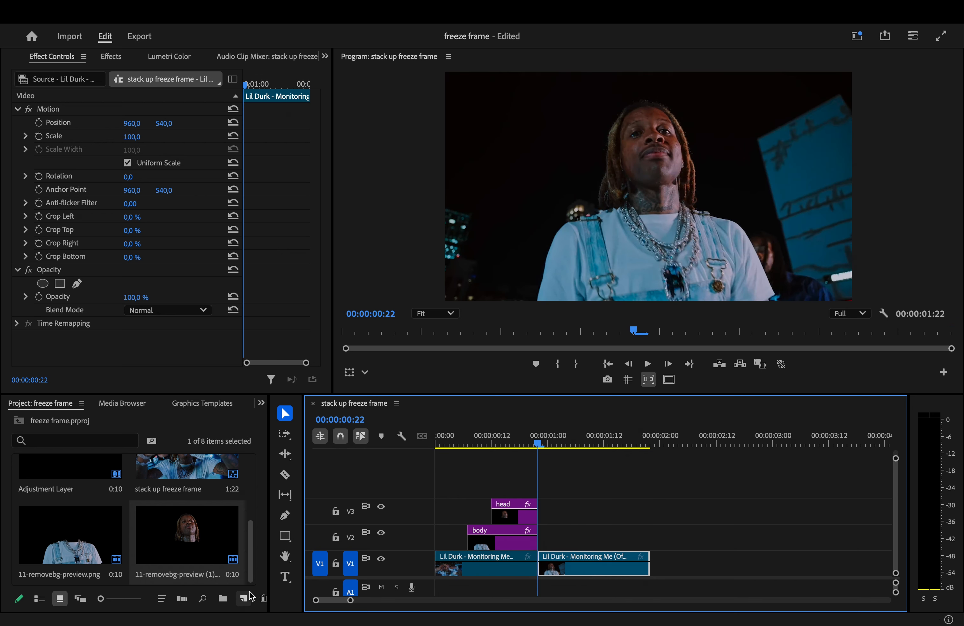
left_click(246, 599)
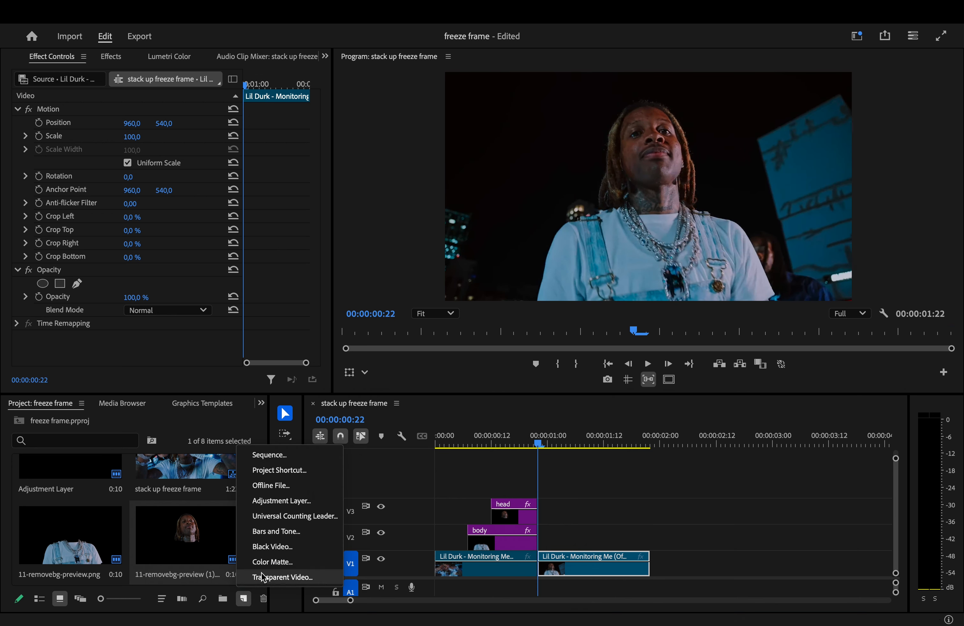
left_click(304, 501)
left_click_drag(542, 265, 535, 221)
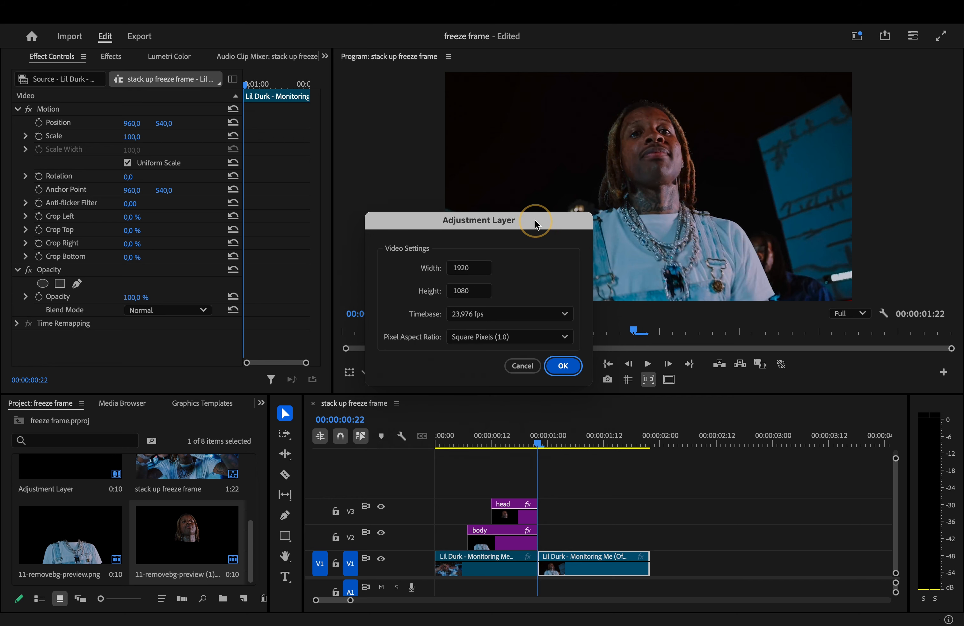
left_click(563, 365)
left_click_drag(80, 532, 542, 478)
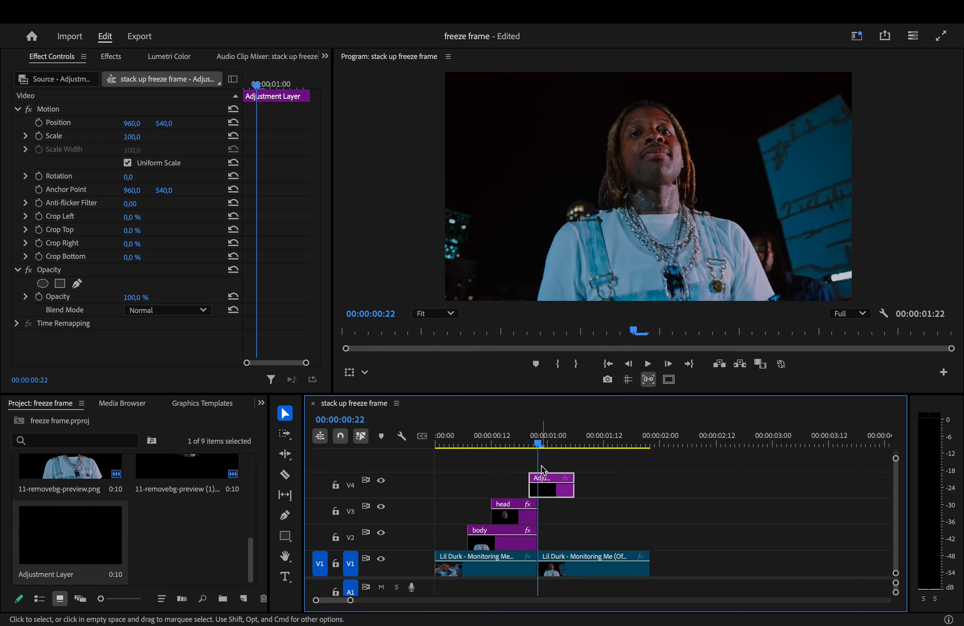
- Trim the end of the V4 adjustment layer to 00:00:01:02, six frames after its start
left_click(528, 445)
key("Right")
key("Right")
key("Right")
key("Right")
key("Right")
key("Right")
left_click_drag(573, 485, 549, 492)
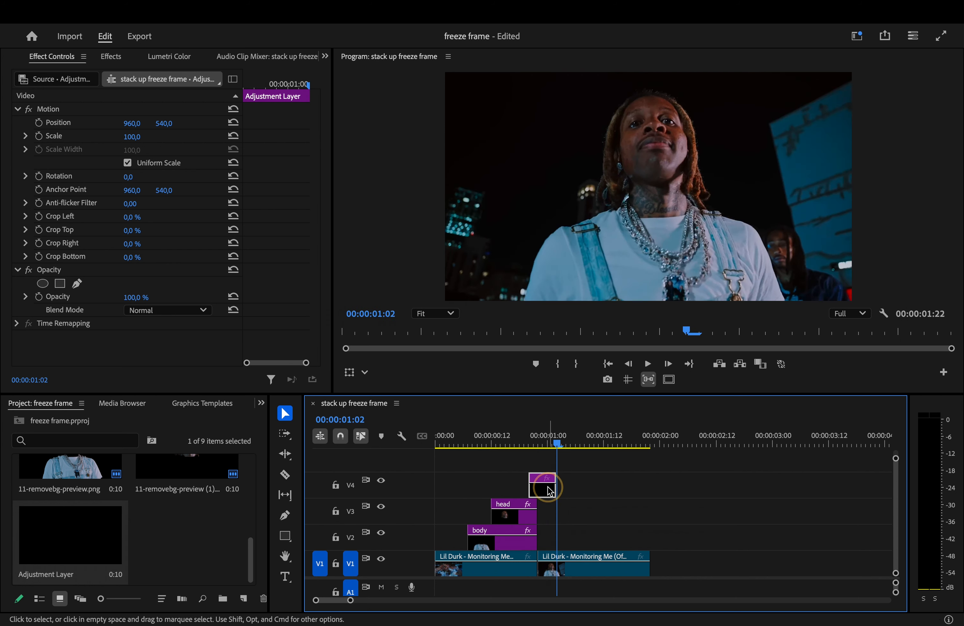
- Search the effects for "shakecut", apply the A Diagonal Shake preset to the V4 adjustment layer, and play the transition in an enlarged preview
left_click(539, 443)
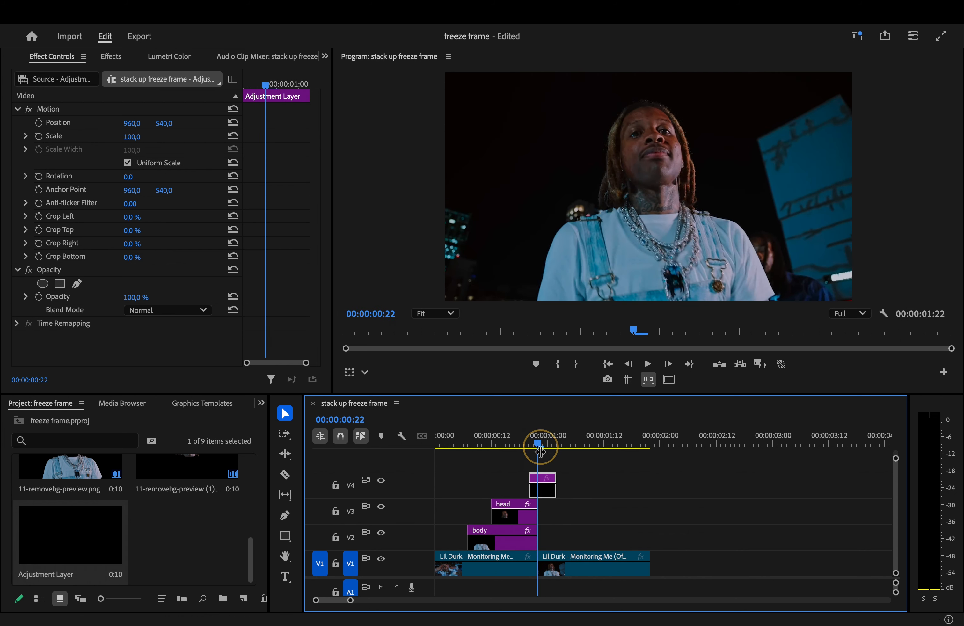
left_click(117, 58)
left_click(121, 77)
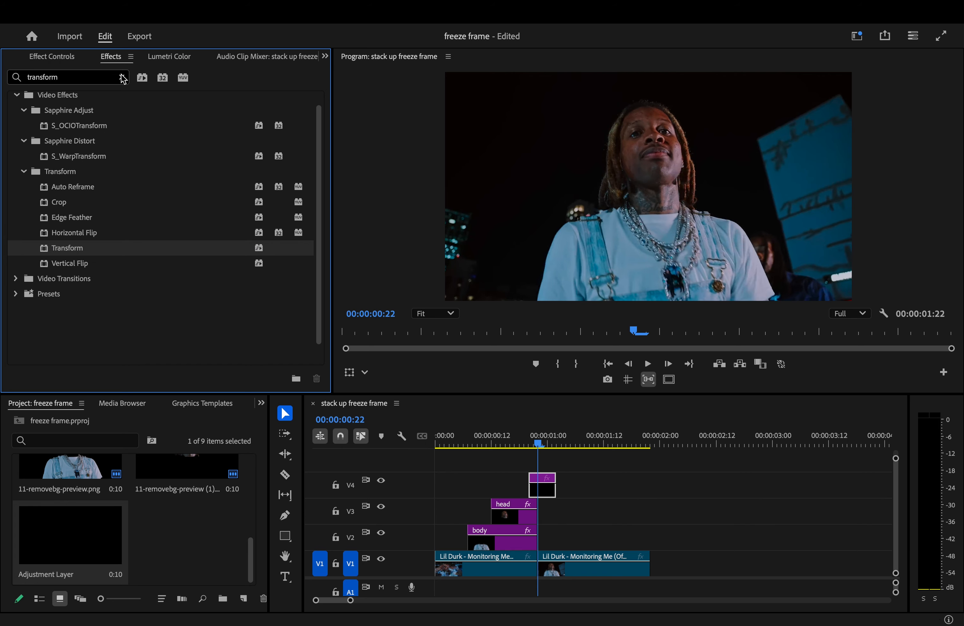
left_click(104, 77)
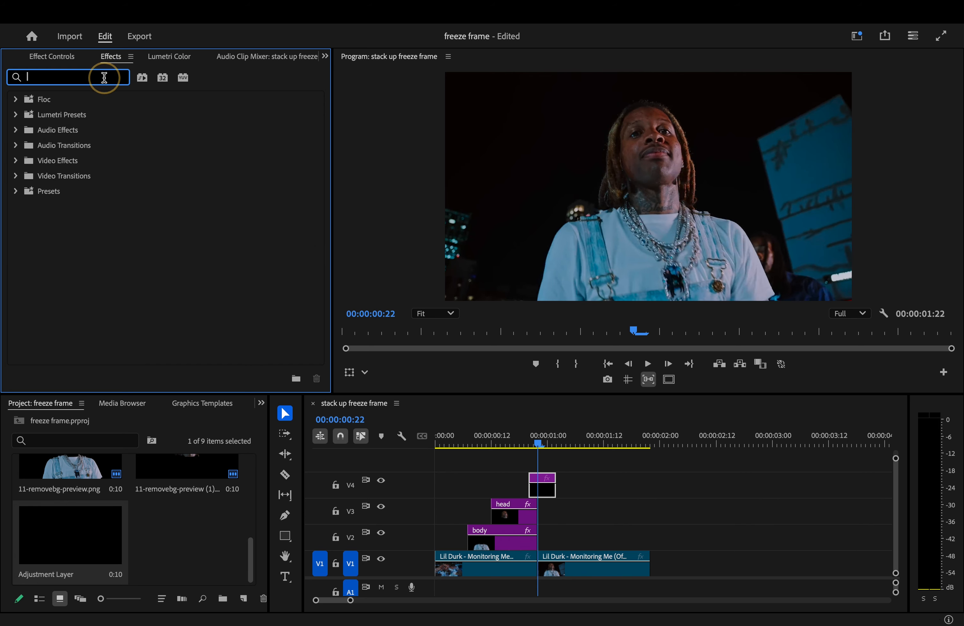
type("shakecut")
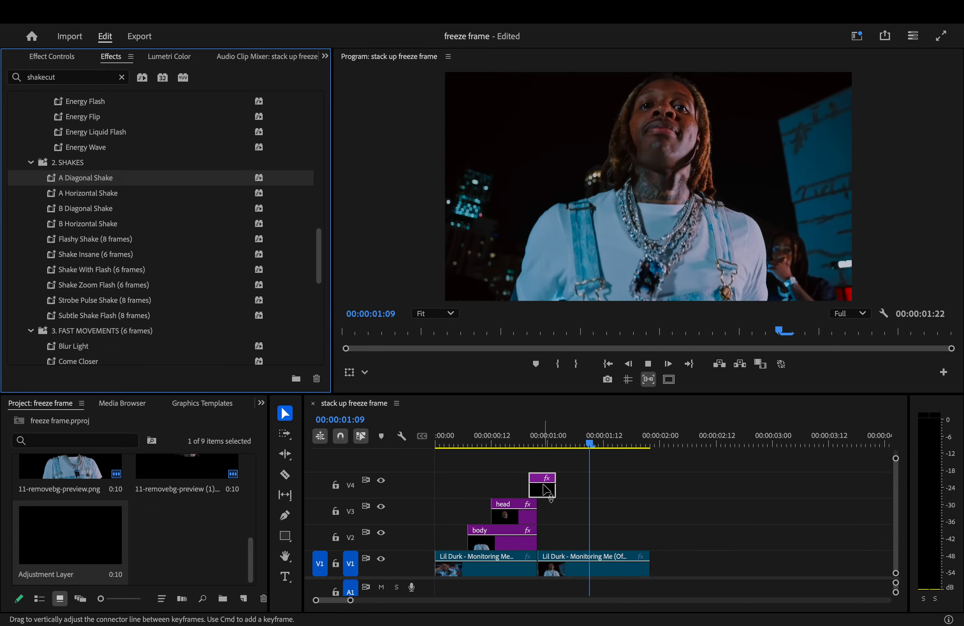
key("grave")
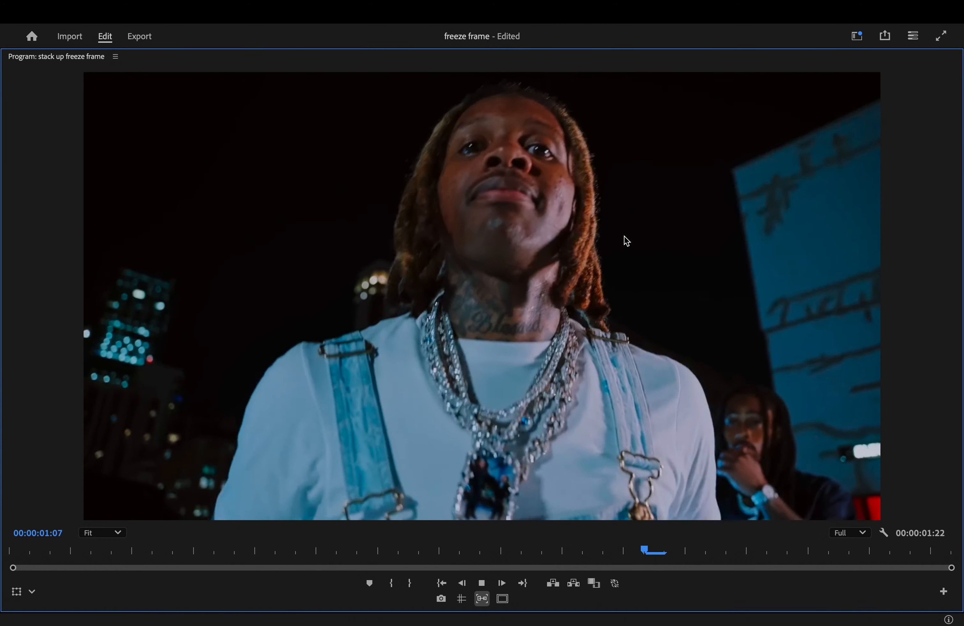
key("space")
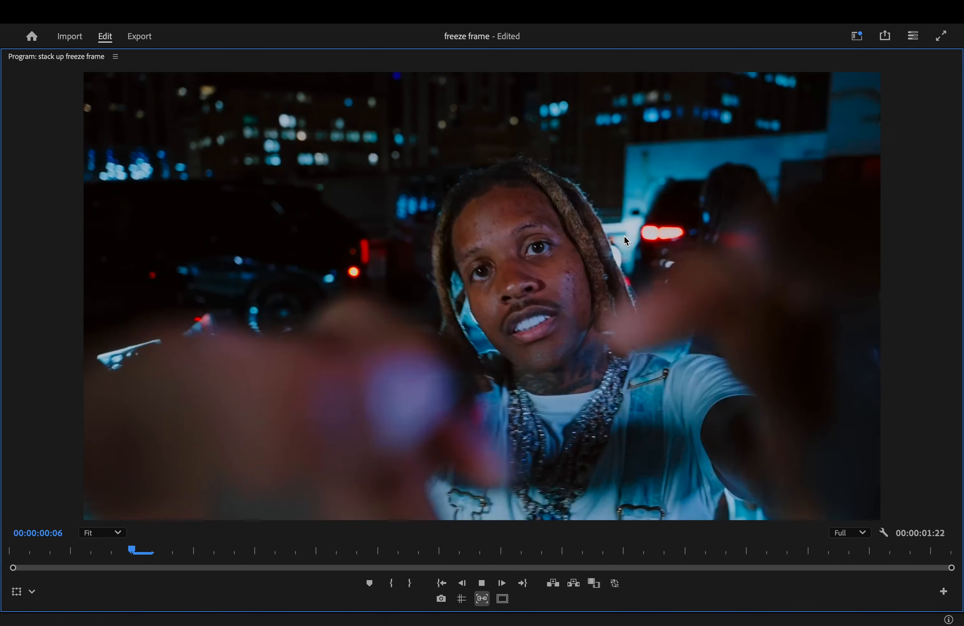